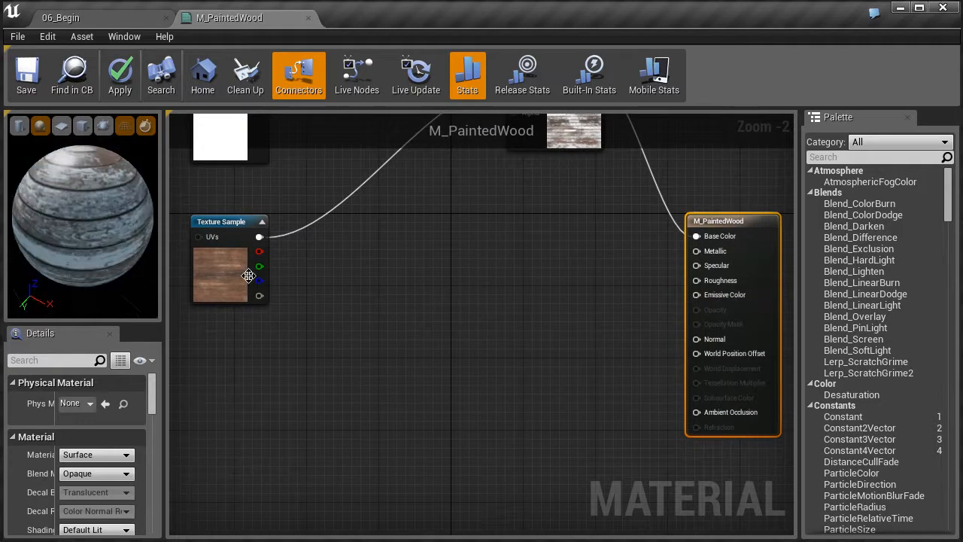
# Add a Texture Sample node using the wood_SPEC texture below the brown wood texture in the M_PaintedWood graph
pyautogui.moveTo(400, 387)
pyautogui.mouseDown(button='right')
pyautogui.moveTo(400, 369)
pyautogui.moveTo(428, 349)
pyautogui.moveTo(419, 387)
pyautogui.moveTo(409, 382)
pyautogui.mouseUp(button='right')
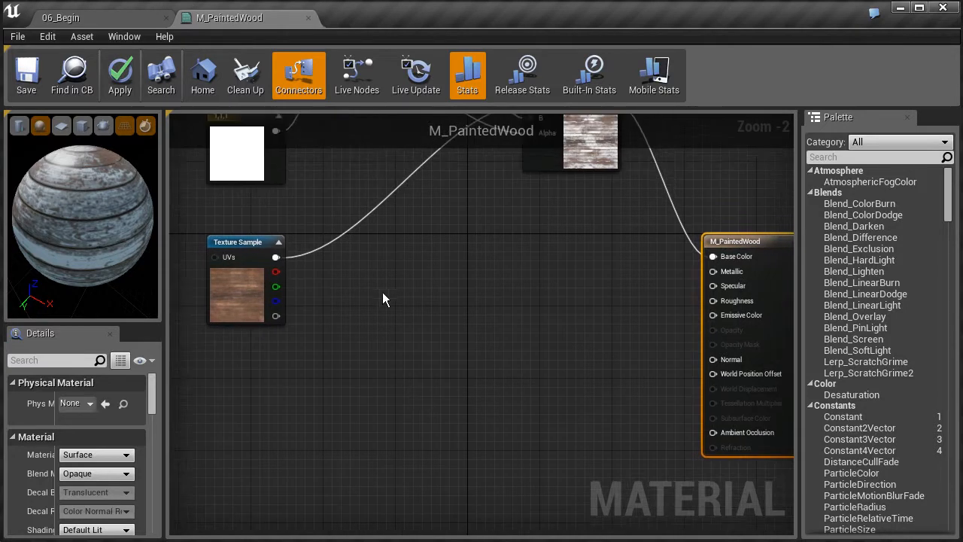
pyautogui.click(123, 20)
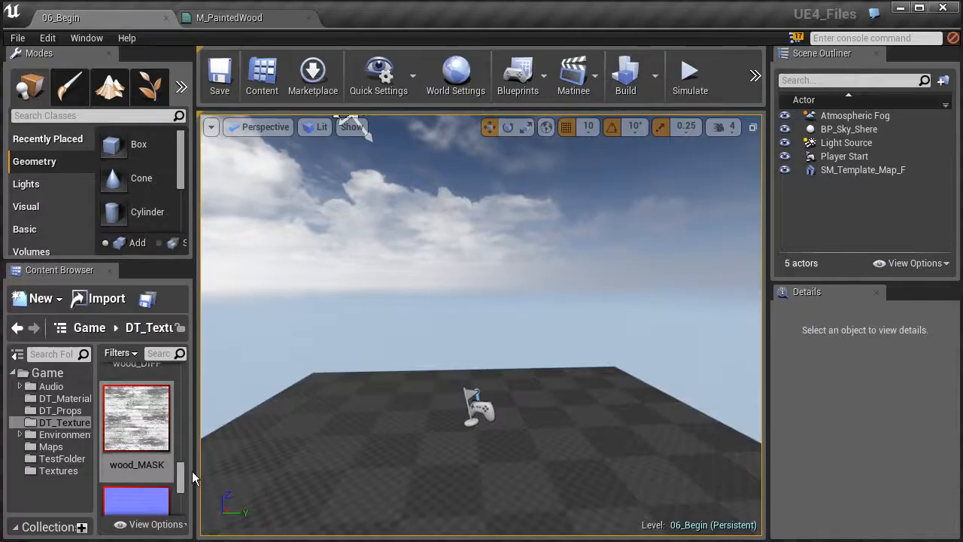
pyautogui.scroll(-2, 181, 481)
pyautogui.click(133, 442)
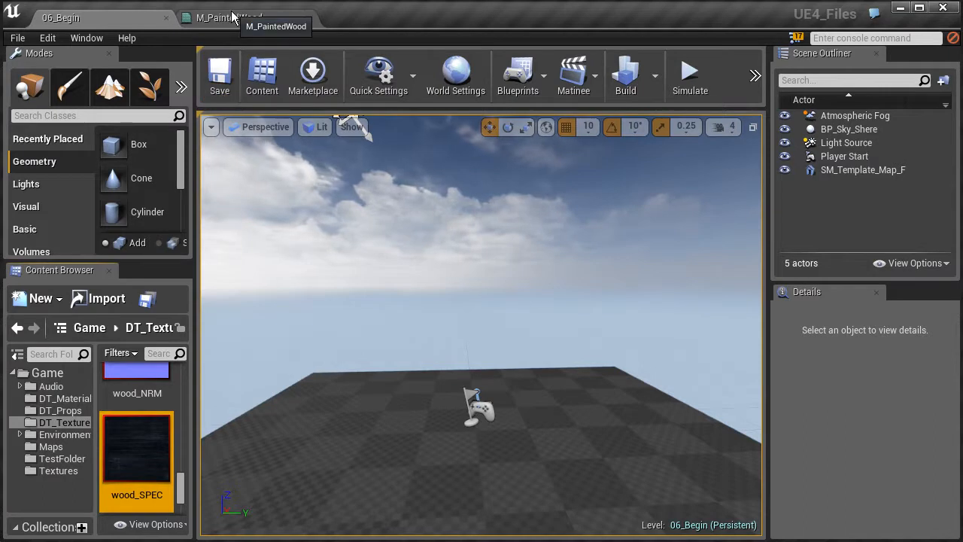
pyautogui.click(233, 17)
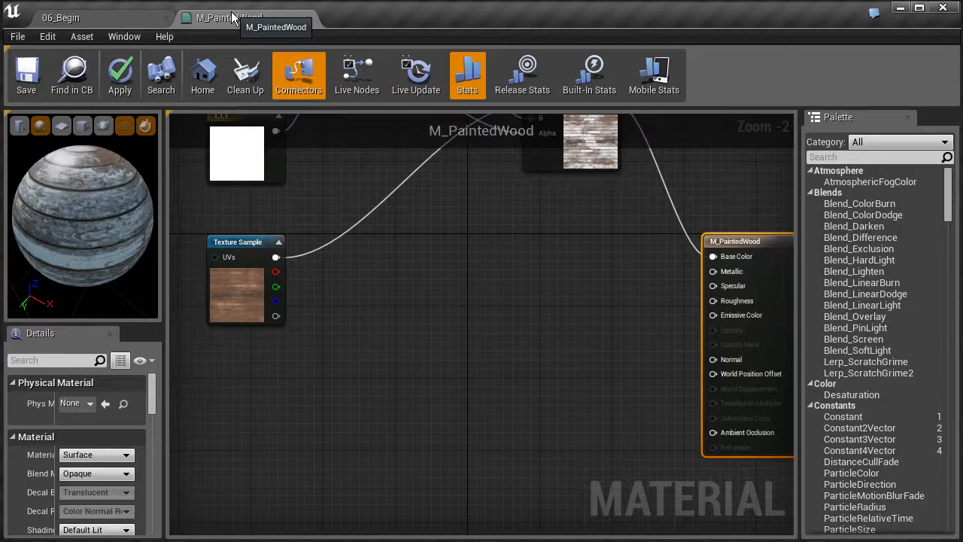
pyautogui.rightClick(230, 421)
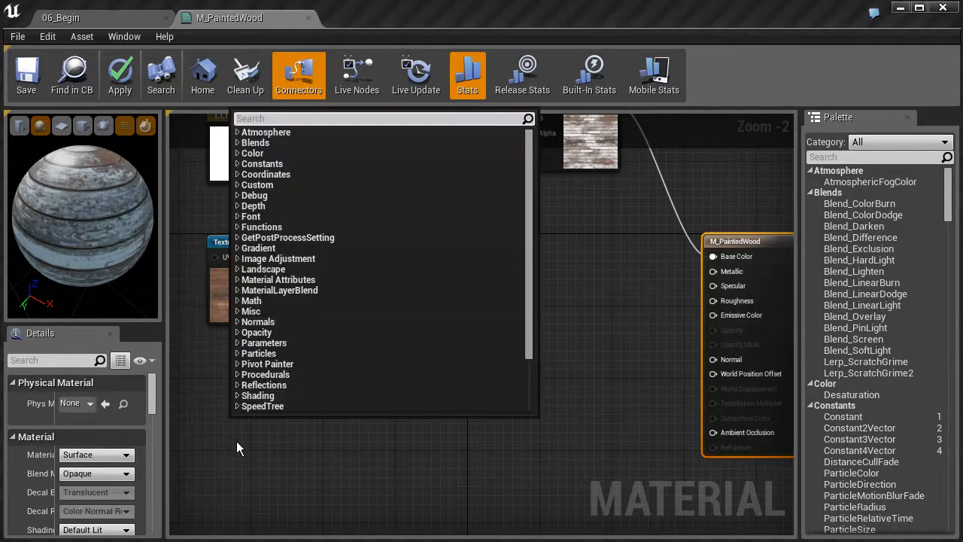
pyautogui.click(236, 448)
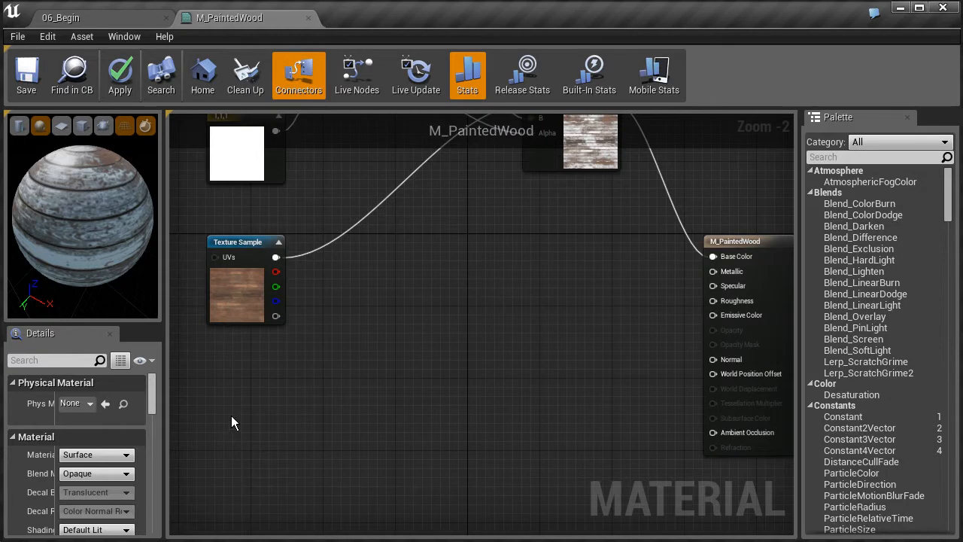
pyautogui.click(231, 415)
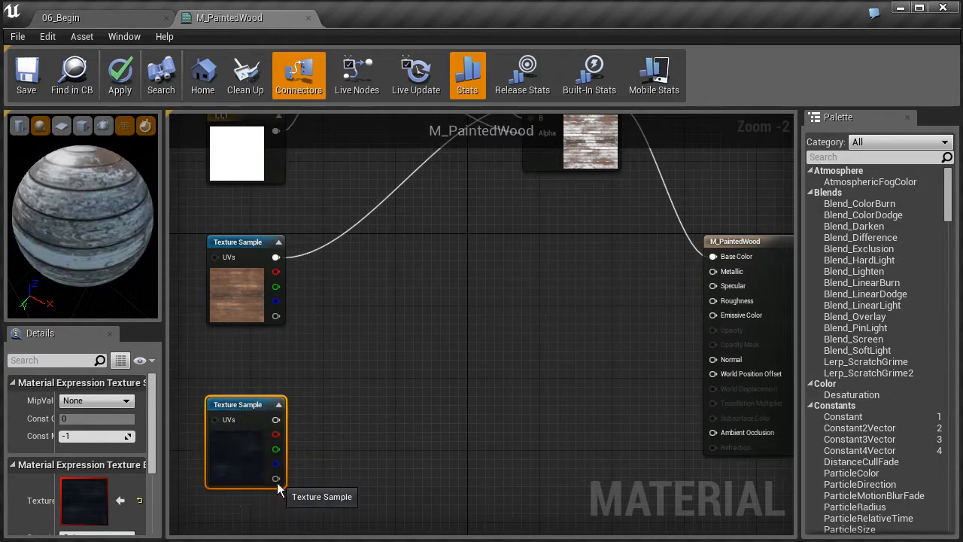
# Connect the wood_SPEC texture's main color output directly to the material's Specular input and inspect the preview sphere
pyautogui.moveTo(369, 385); pyautogui.dragTo(259, 455, button='right')
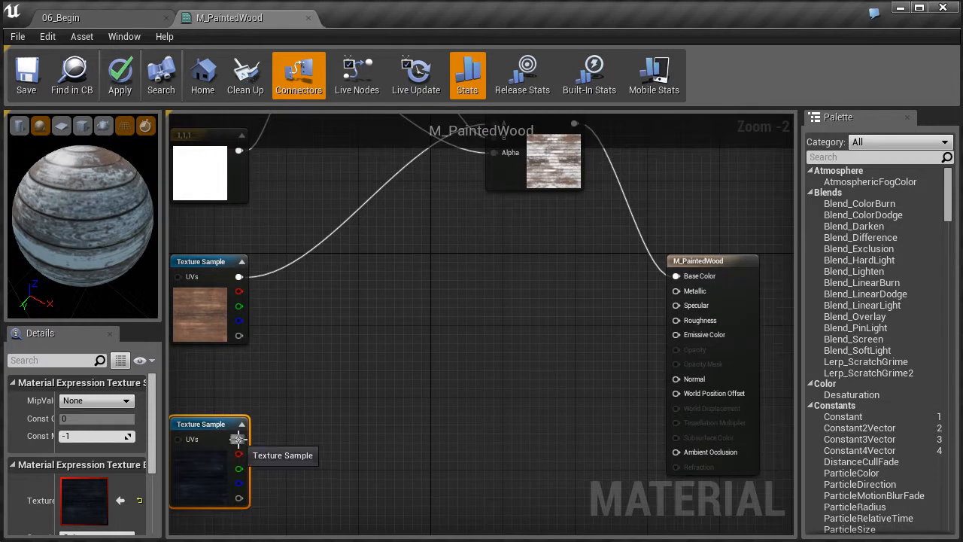
pyautogui.moveTo(238, 439); pyautogui.dragTo(676, 305)
pyautogui.scroll(5, 87, 200)
pyautogui.moveTo(84, 188); pyautogui.dragTo(41, 202)
pyautogui.scroll(-5, 84, 188)
pyautogui.scroll(5, 122, 168)
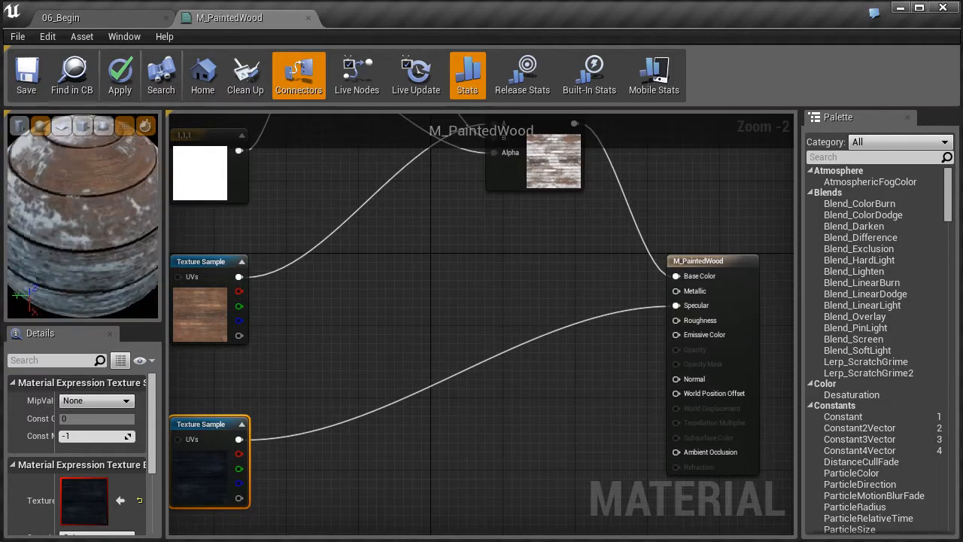
pyautogui.scroll(-5, 121, 157)
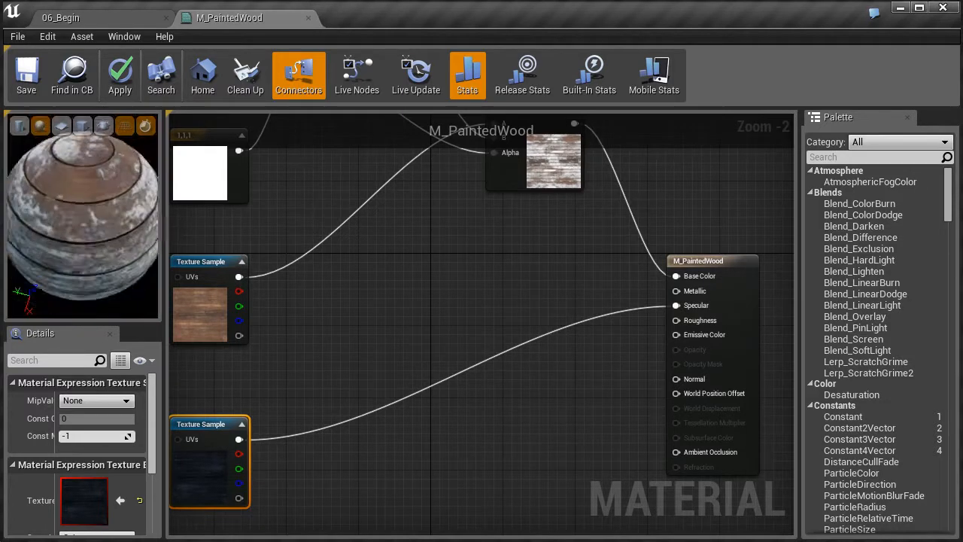
pyautogui.moveTo(52, 207); pyautogui.dragTo(58, 236)
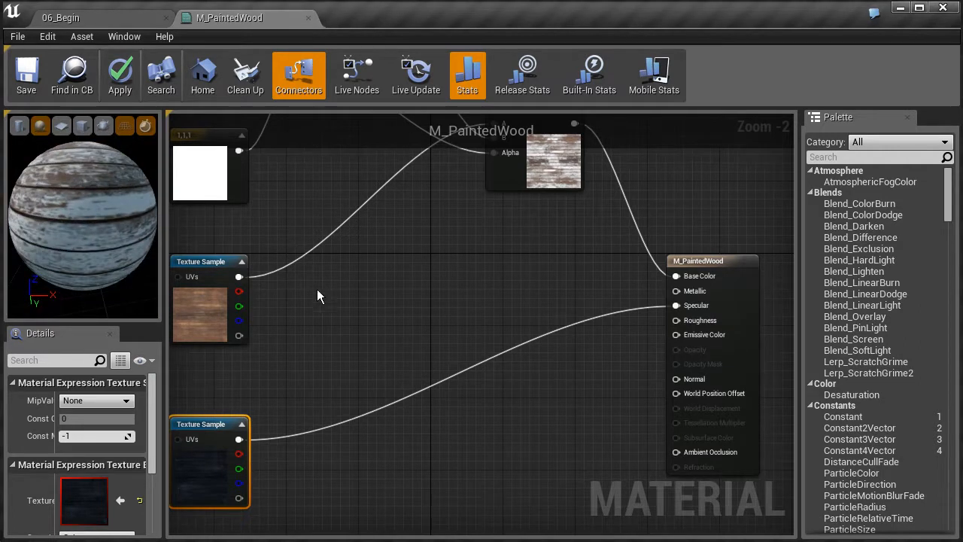
# Add a Lerp node between the wood_SPEC texture sample and the material output node
pyautogui.scroll(-1, 373, 345)
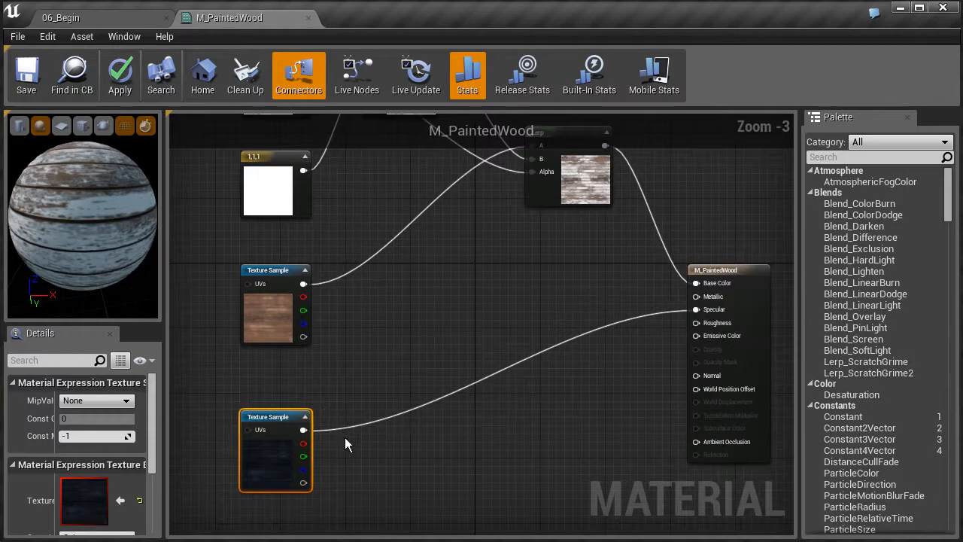
pyautogui.moveTo(387, 394); pyautogui.dragTo(351, 386, button='right')
pyautogui.scroll(-1, 353, 386)
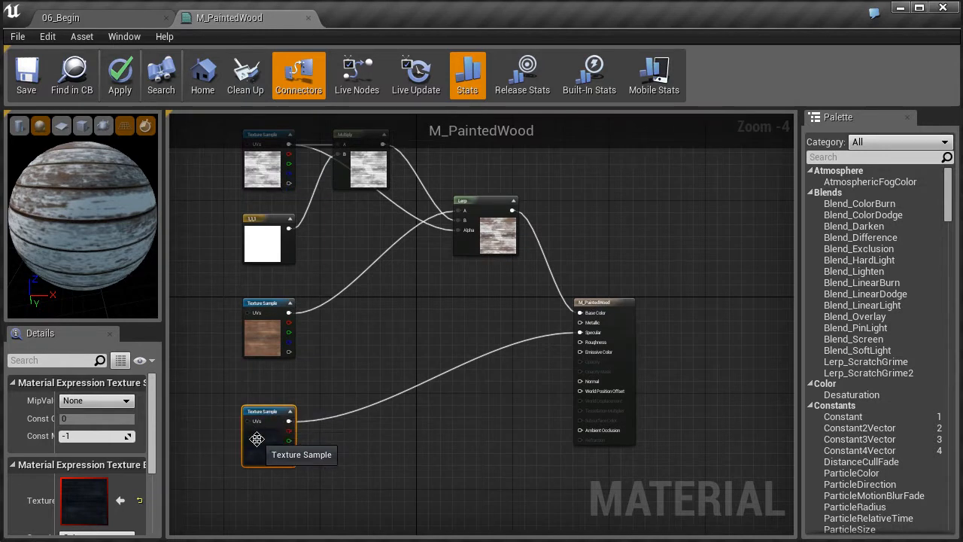
pyautogui.moveTo(329, 387); pyautogui.dragTo(339, 420, button='right')
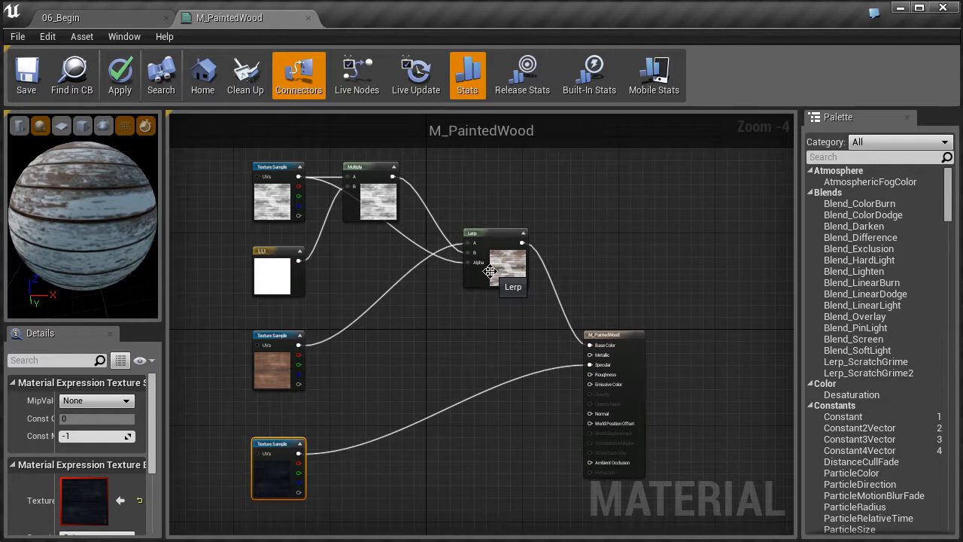
pyautogui.click(380, 443)
pyautogui.moveTo(393, 443); pyautogui.dragTo(380, 444)
# Connect the wood_SPEC texture's main output to the new Lerp's A input and move the Lerp farther from the texture
pyautogui.moveTo(337, 448); pyautogui.dragTo(360, 379, button='right')
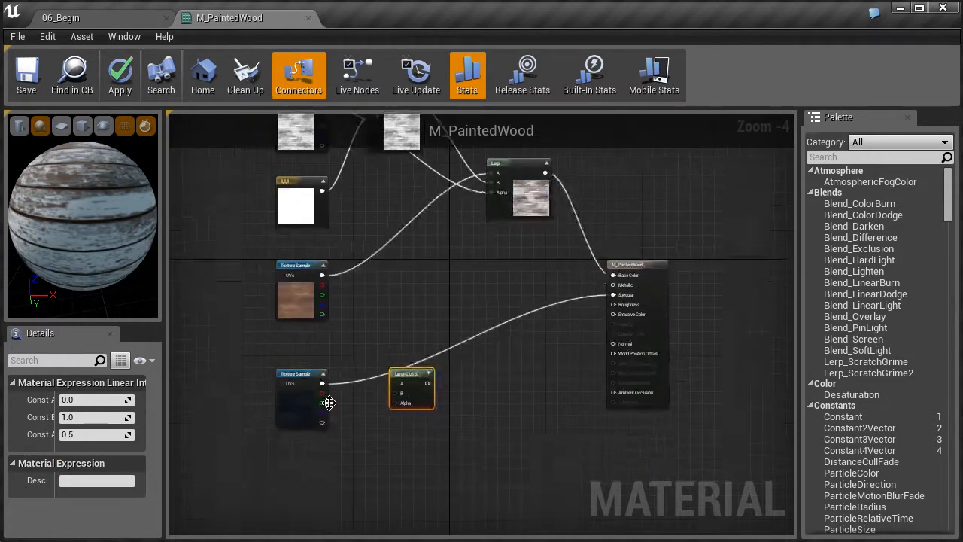
pyautogui.scroll(3, 332, 402)
pyautogui.moveTo(318, 369); pyautogui.dragTo(443, 368)
pyautogui.moveTo(488, 270); pyautogui.dragTo(447, 321, button='right')
pyautogui.scroll(-3, 447, 320)
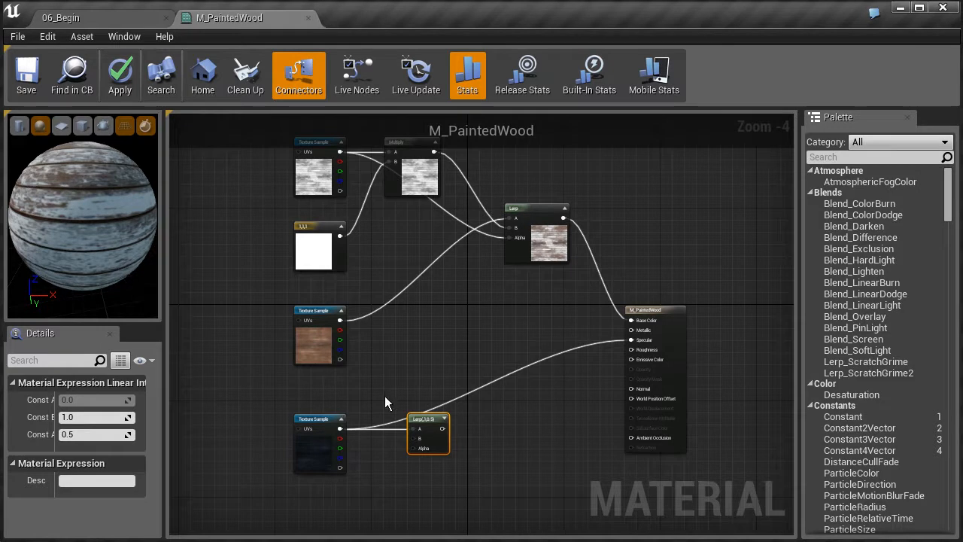
pyautogui.moveTo(386, 391); pyautogui.dragTo(413, 273, button='right')
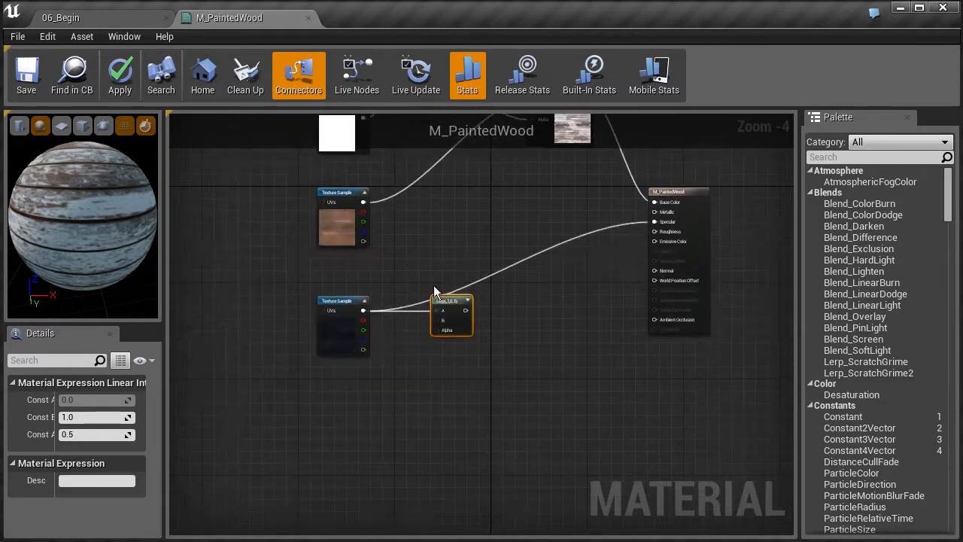
pyautogui.moveTo(449, 299); pyautogui.dragTo(479, 299)
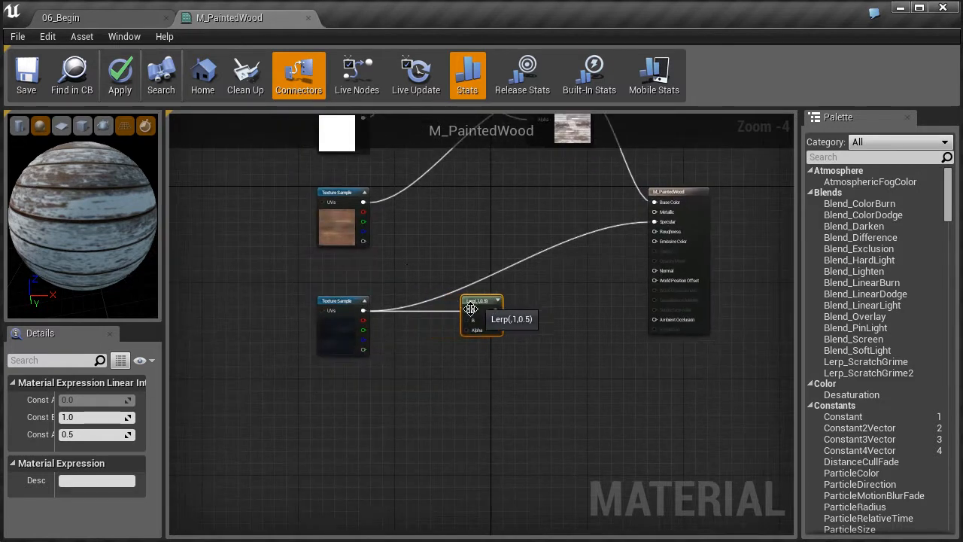
# Add a Constant node below the wood_SPEC texture sample and set its value to 1
pyautogui.rightClick(334, 395)
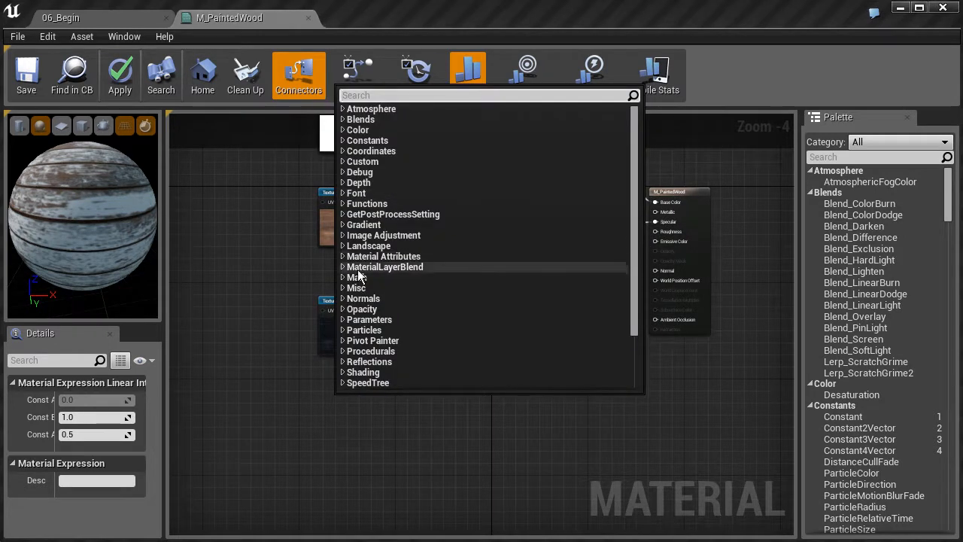
pyautogui.click(343, 141)
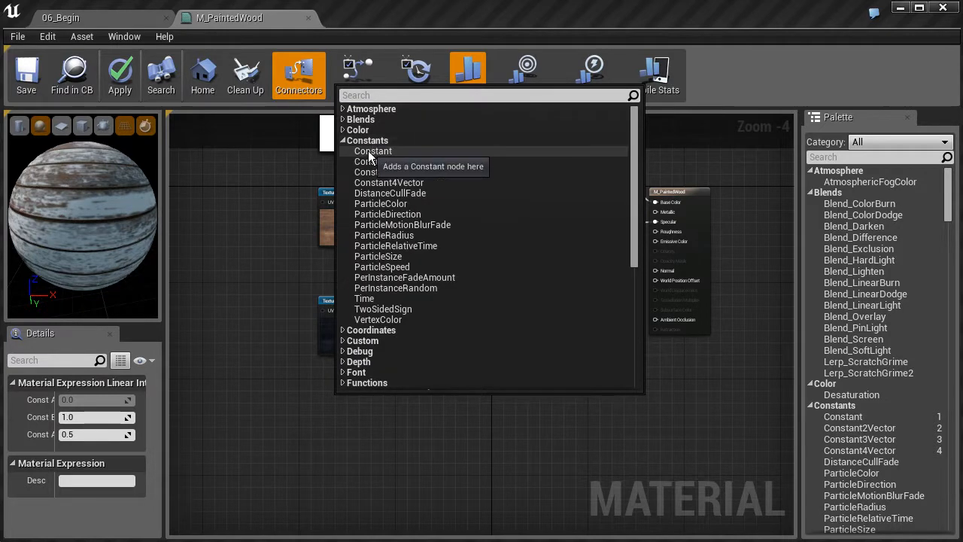
pyautogui.click(368, 152)
pyautogui.scroll(4, 340, 410)
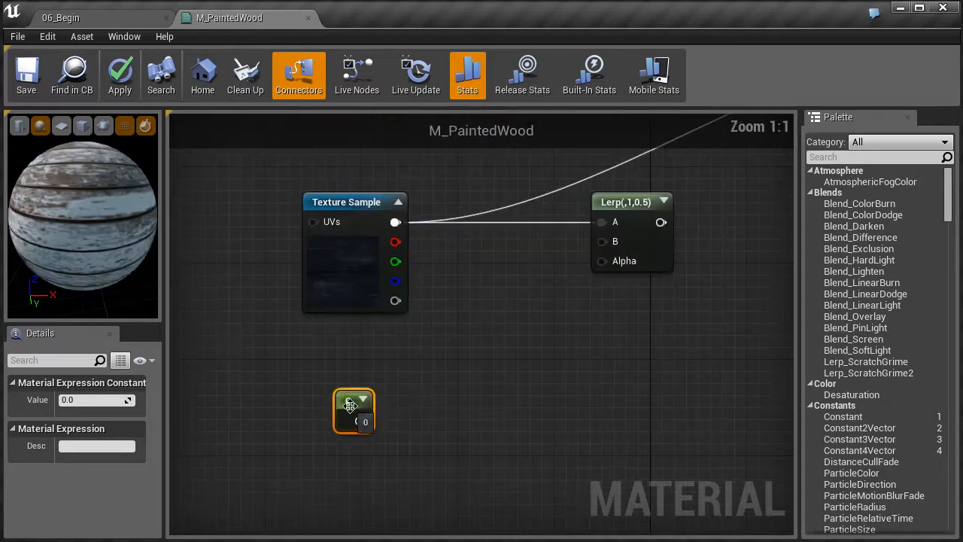
pyautogui.moveTo(329, 382); pyautogui.dragTo(318, 384)
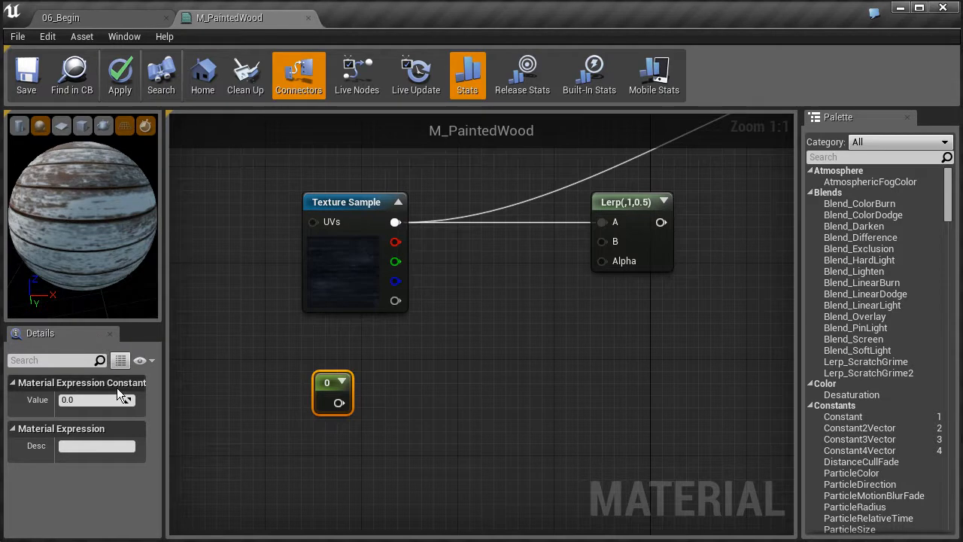
pyautogui.click(83, 402)
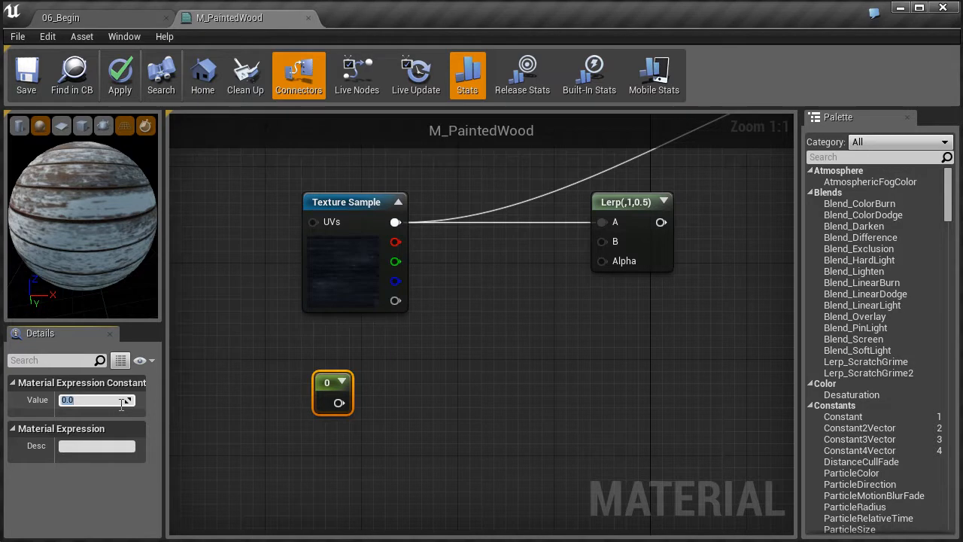
pyautogui.press('Return')
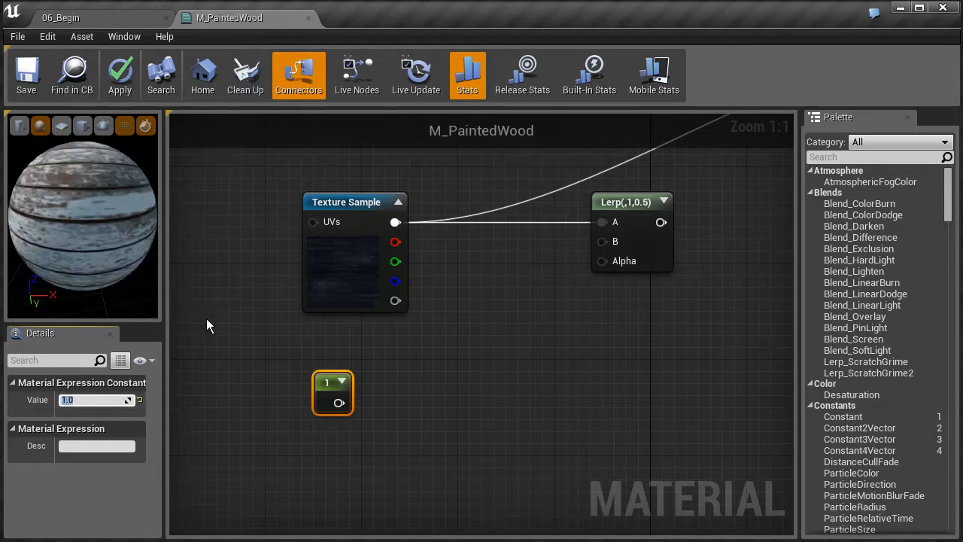
# Connect the Constant node to the new Lerp's B input and inspect the preview sphere
pyautogui.moveTo(432, 325); pyautogui.dragTo(366, 375, button='right')
pyautogui.moveTo(271, 453); pyautogui.dragTo(534, 291)
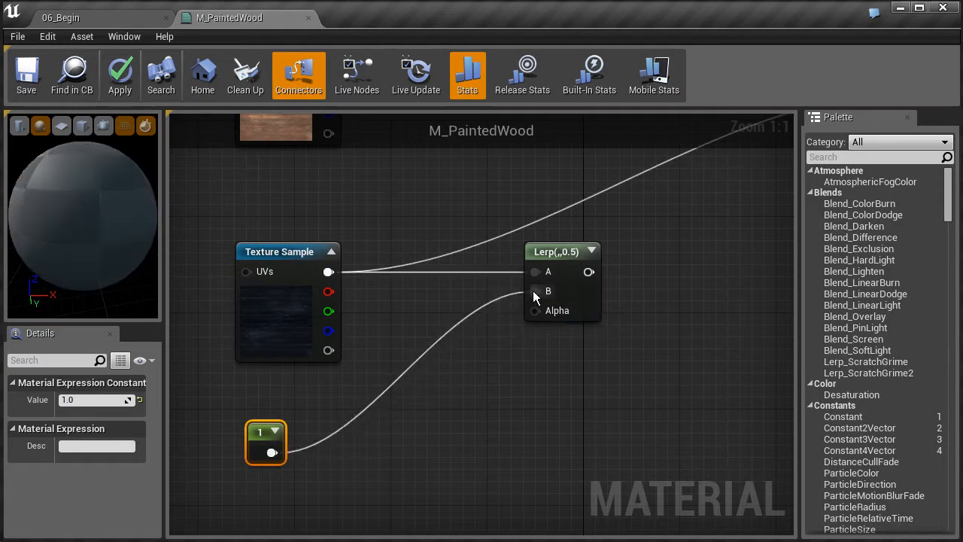
pyautogui.moveTo(454, 303); pyautogui.dragTo(422, 403, button='right')
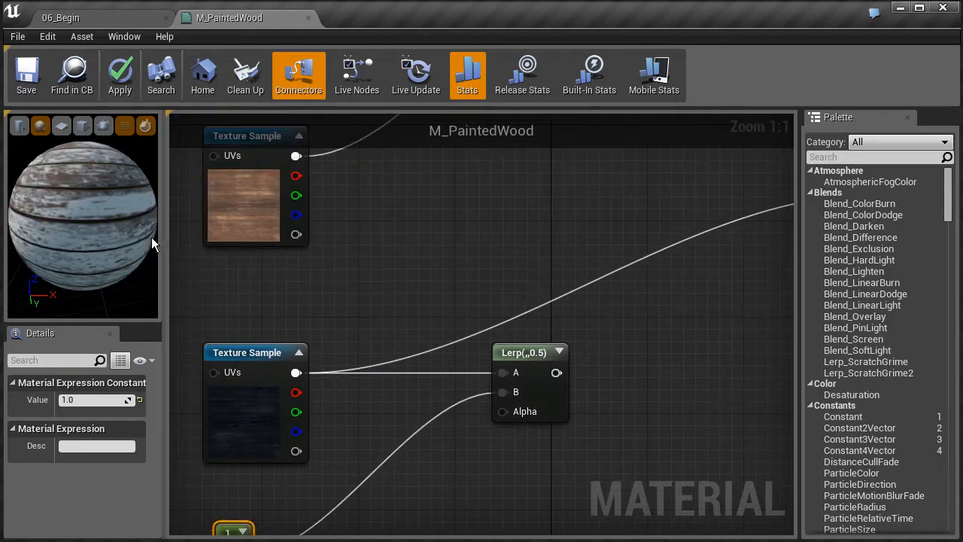
pyautogui.moveTo(58, 181)
pyautogui.mouseDown()
pyautogui.moveTo(58, 203)
pyautogui.moveTo(58, 182)
pyautogui.mouseUp()
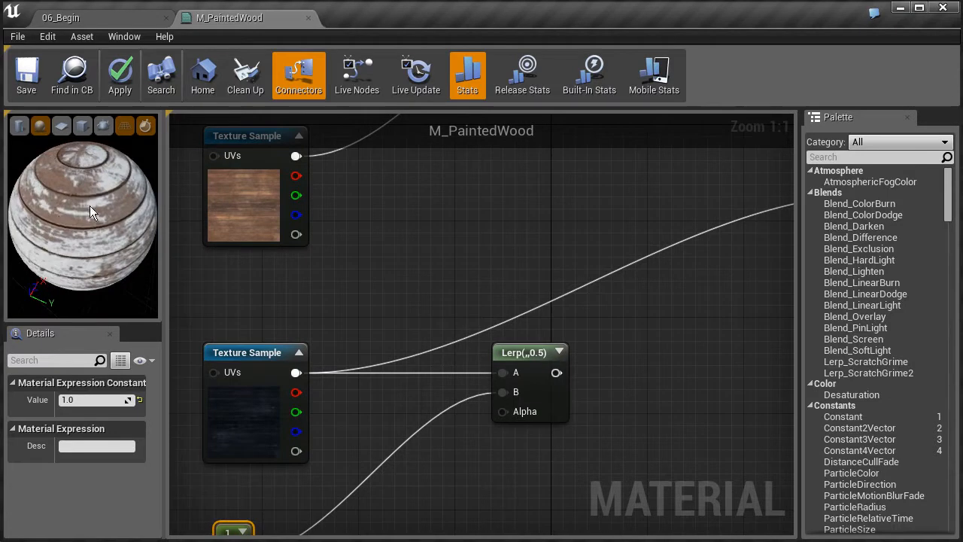
pyautogui.moveTo(116, 243); pyautogui.dragTo(91, 244)
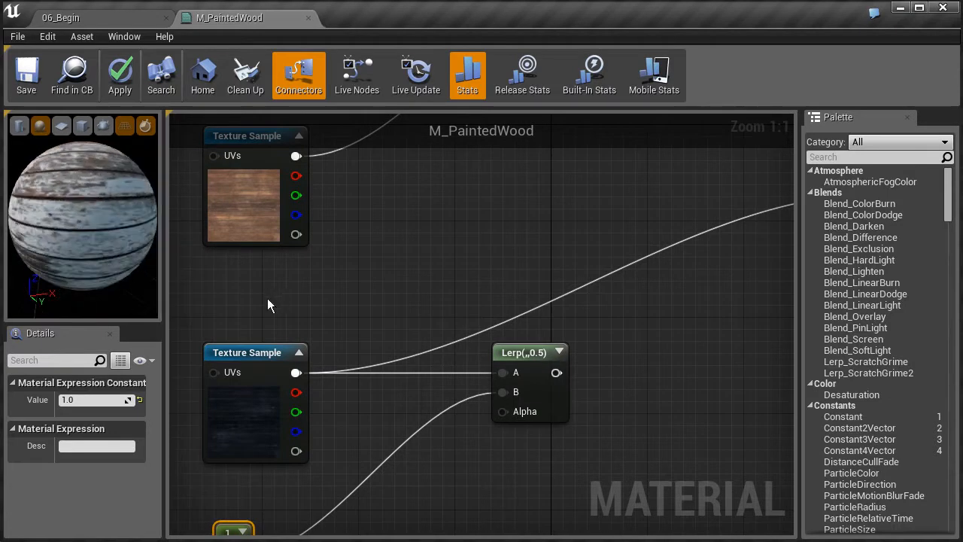
# Connect the main output of the black-and-white mask texture feeding the Multiply node to the new Lerp's Alpha input
pyautogui.scroll(-2, 399, 313)
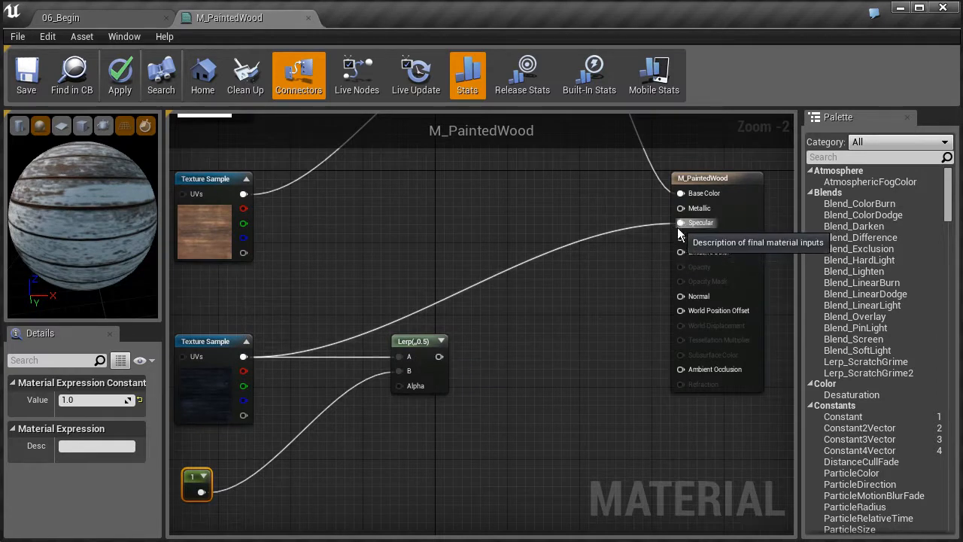
pyautogui.scroll(-2, 486, 363)
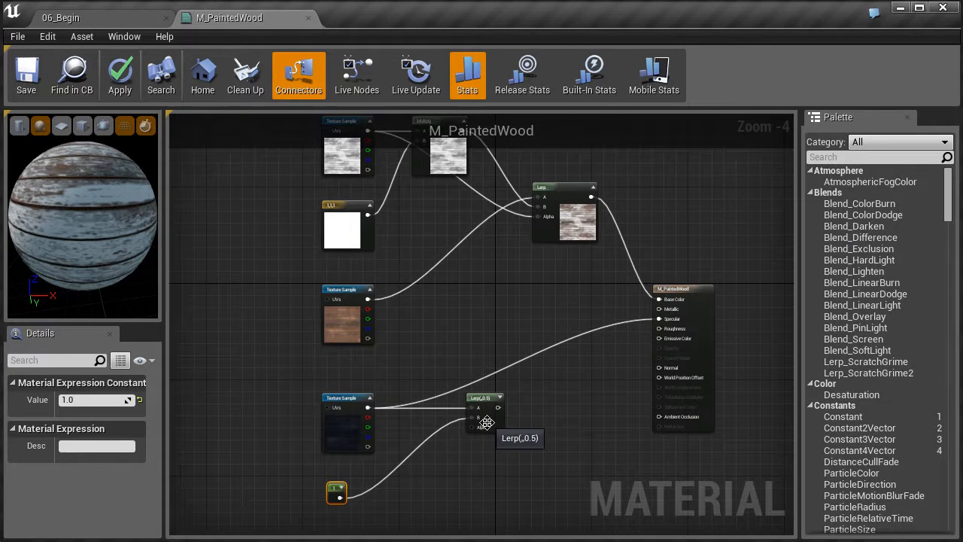
pyautogui.moveTo(421, 224); pyautogui.dragTo(418, 263, button='right')
pyautogui.moveTo(364, 168); pyautogui.dragTo(466, 464)
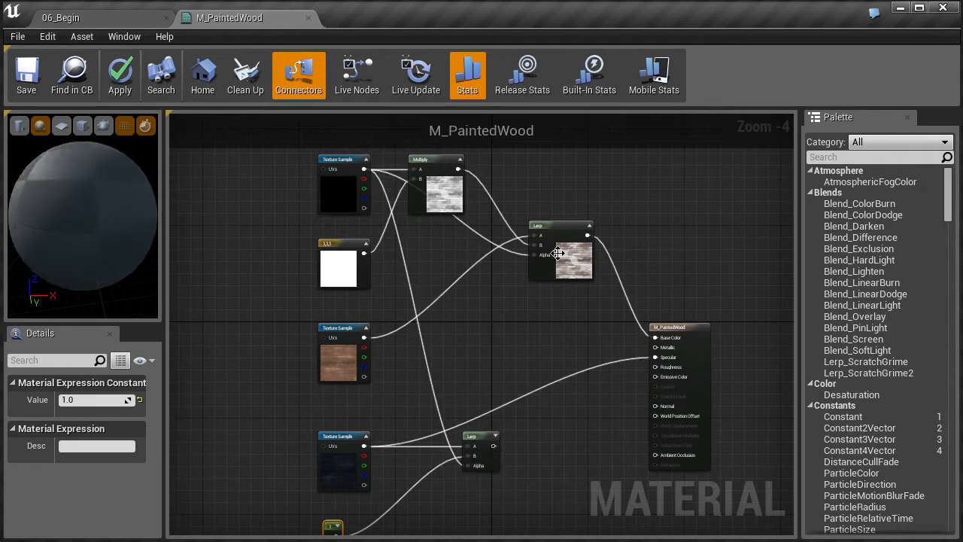
# Connect the new Lerp's output to the material's Specular input and inspect the preview sphere from several distances
pyautogui.scroll(-1, 558, 253)
pyautogui.moveTo(467, 345); pyautogui.dragTo(411, 303, button='right')
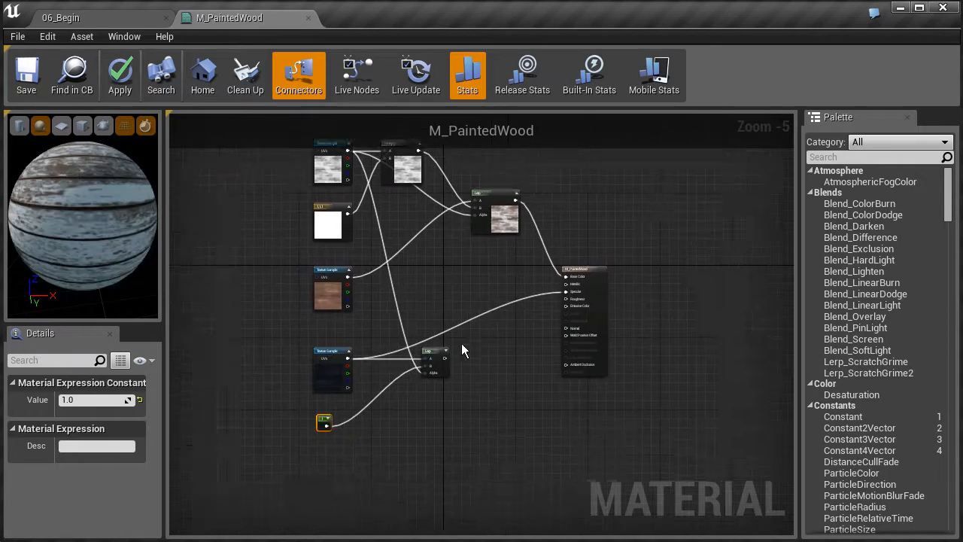
pyautogui.scroll(4, 450, 358)
pyautogui.moveTo(448, 360); pyautogui.dragTo(731, 204)
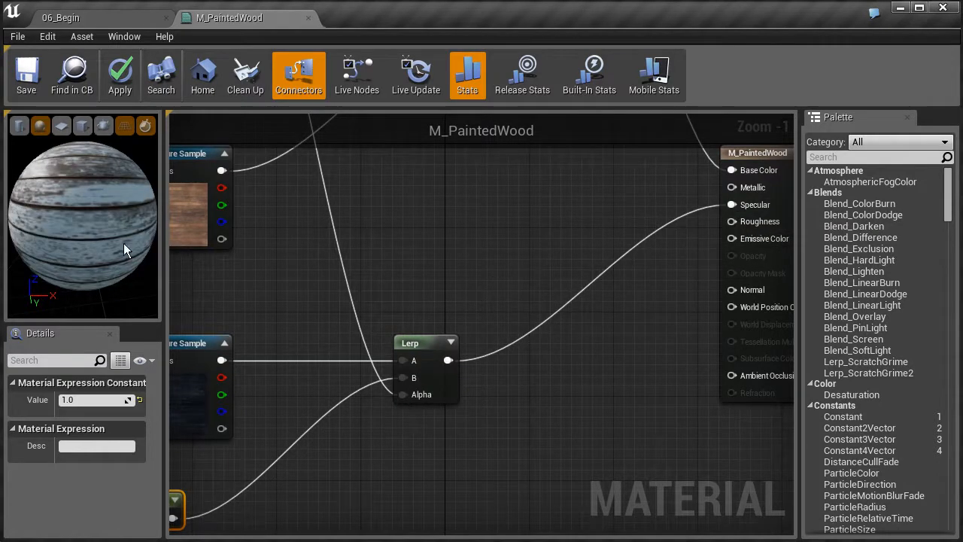
pyautogui.moveTo(76, 218); pyautogui.dragTo(63, 200)
pyautogui.scroll(-3, 63, 201)
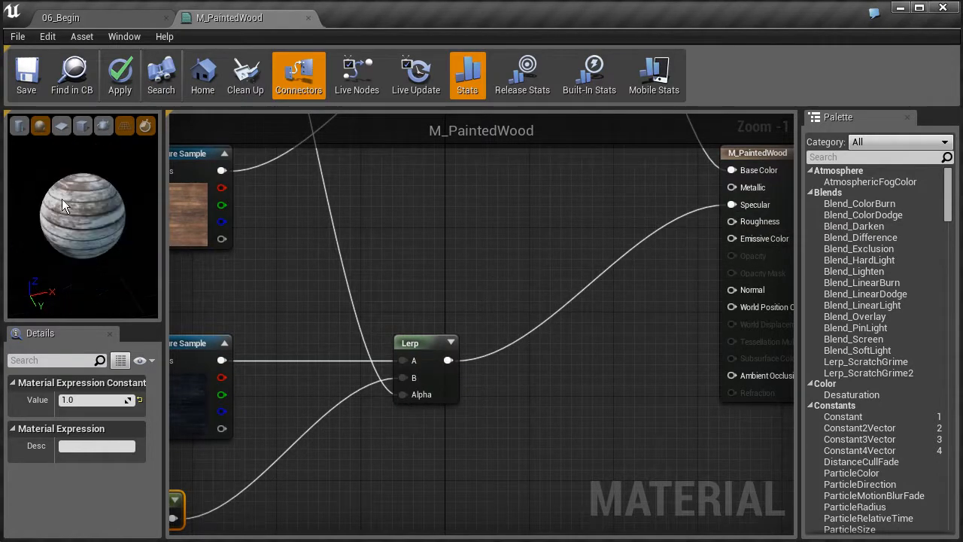
pyautogui.scroll(6, 71, 211)
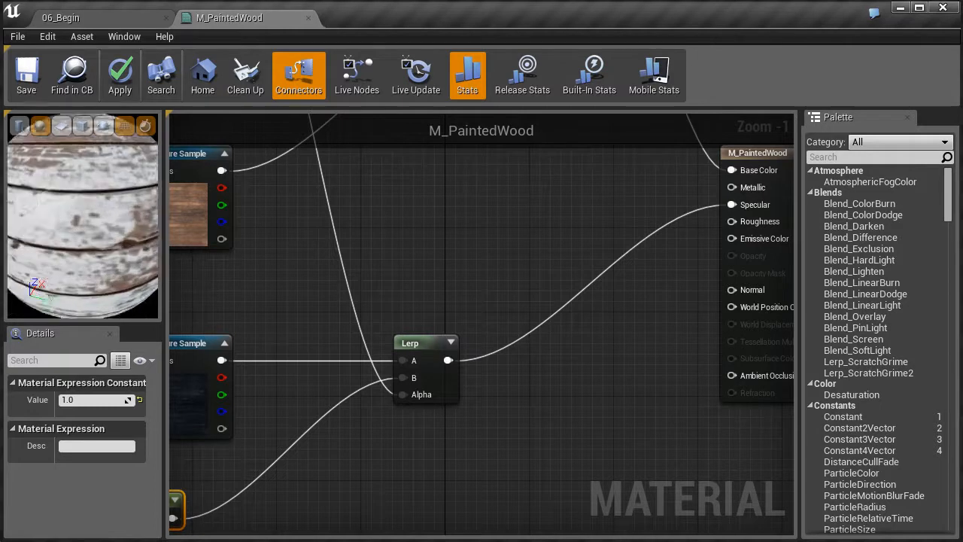
# Set the Constant node feeding the specular Lerp's B input to 0.4 and inspect the preview sphere from several angles
pyautogui.moveTo(45, 203); pyautogui.dragTo(45, 203)
pyautogui.moveTo(113, 224); pyautogui.dragTo(148, 200)
pyautogui.moveTo(294, 290); pyautogui.dragTo(374, 227, button='right')
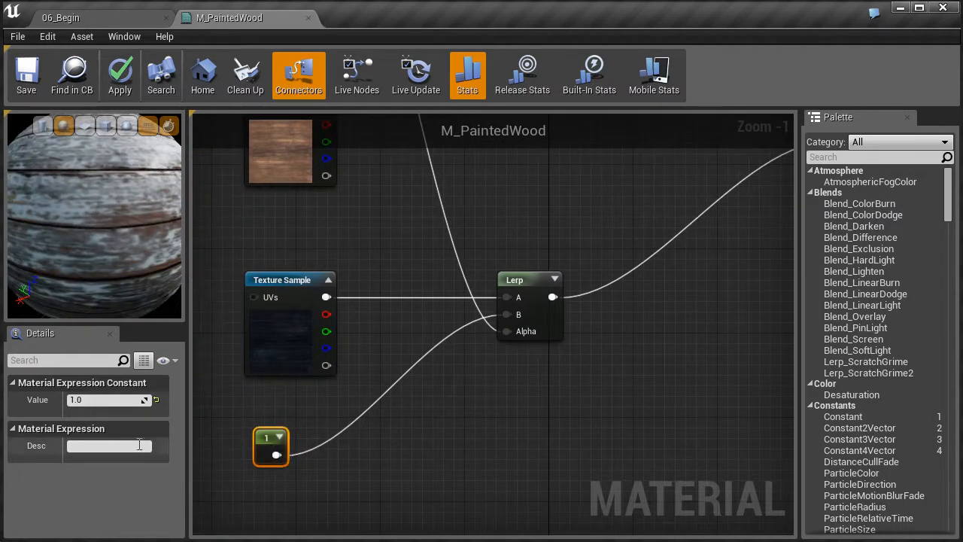
pyautogui.click(97, 400)
pyautogui.write('0.4')
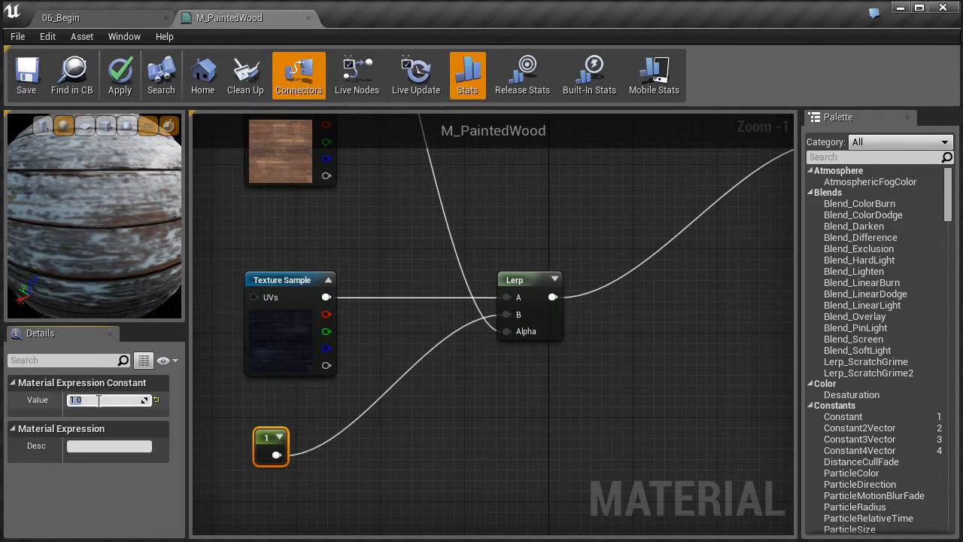
pyautogui.press('Return')
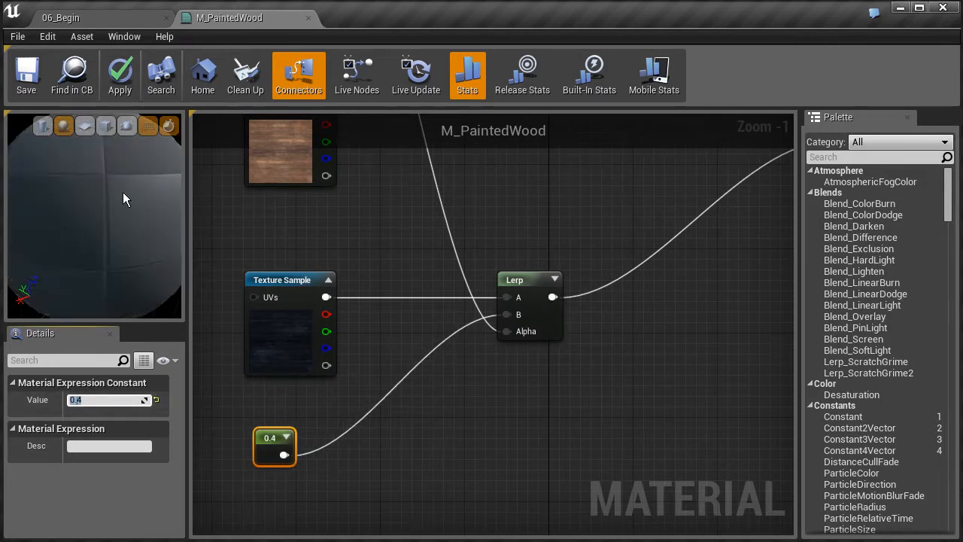
pyautogui.moveTo(141, 178)
pyautogui.mouseDown()
pyautogui.moveTo(42, 195)
pyautogui.moveTo(71, 179)
pyautogui.mouseUp()
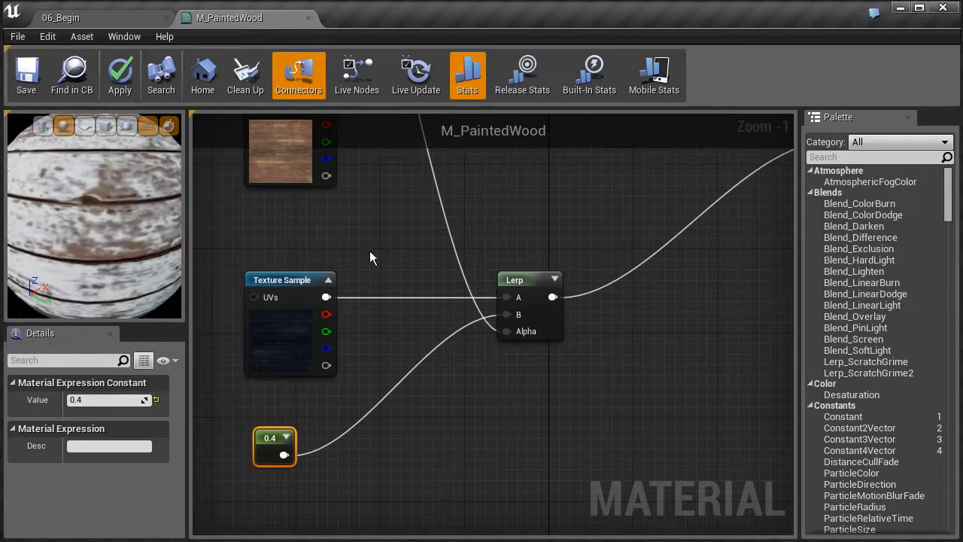
pyautogui.moveTo(526, 281); pyautogui.dragTo(463, 290, button='right')
pyautogui.scroll(-3, 463, 290)
pyautogui.moveTo(527, 269); pyautogui.dragTo(490, 286, button='right')
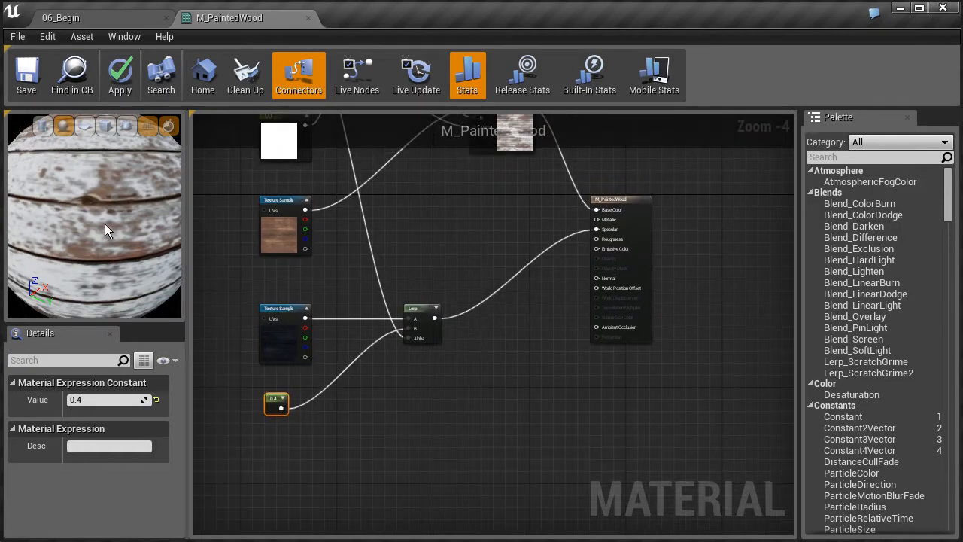
pyautogui.scroll(-5, 104, 224)
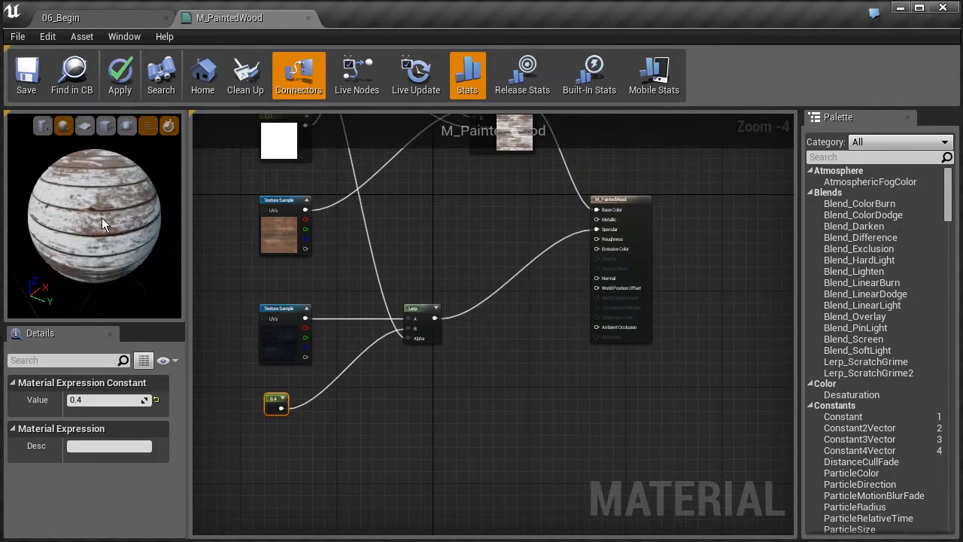
# Add a texture sample of wood_NRM beside the specular Lerp and connect its main output to the material's Normal input
pyautogui.click(114, 19)
pyautogui.scroll(2, 181, 470)
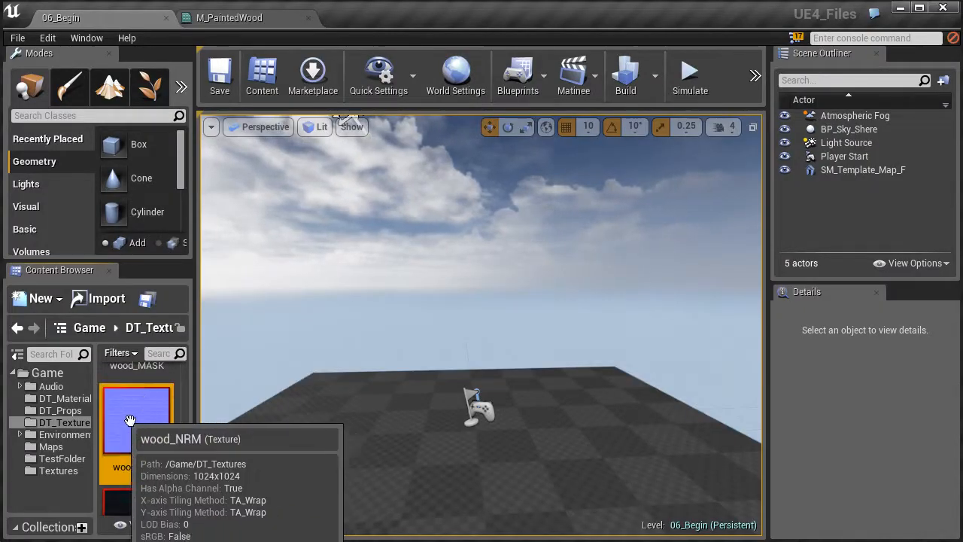
pyautogui.click(241, 18)
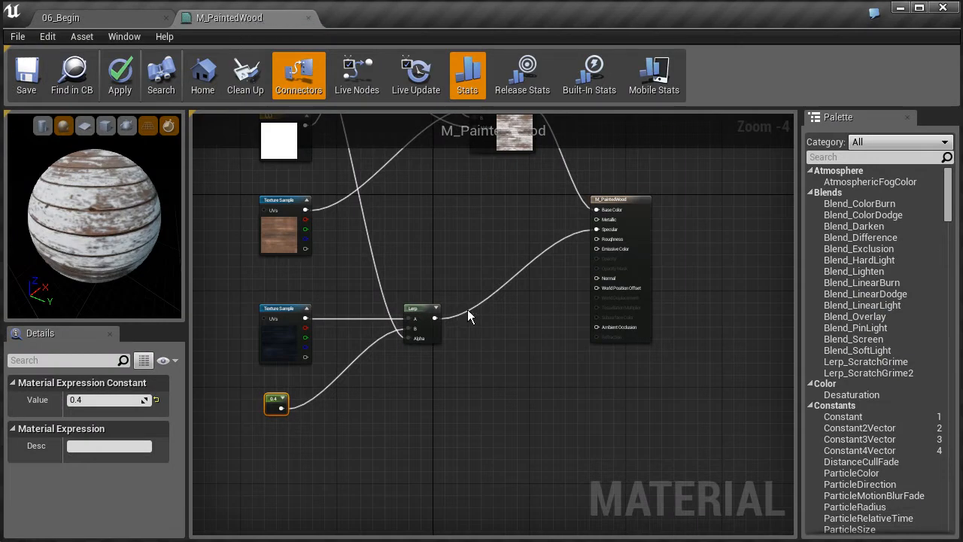
pyautogui.click(486, 324)
pyautogui.moveTo(505, 332); pyautogui.dragTo(596, 280)
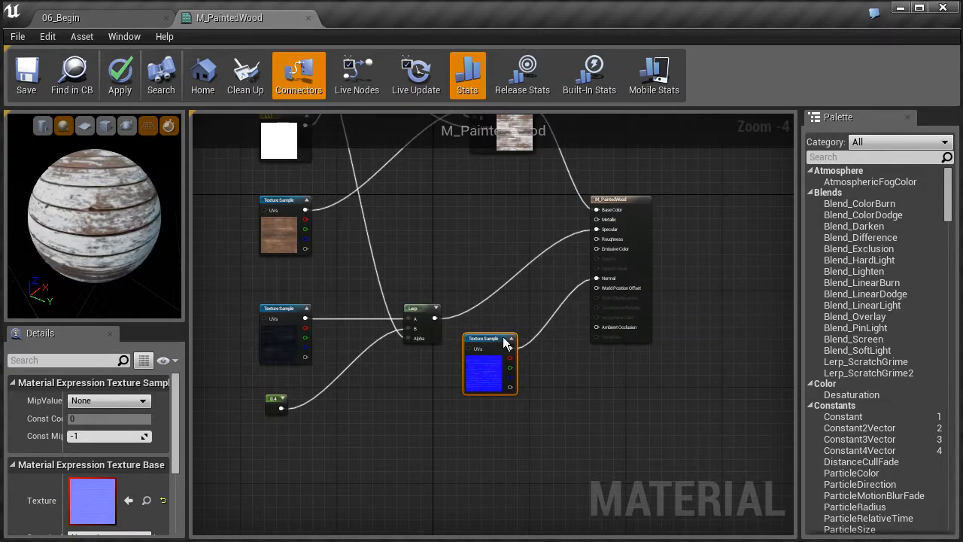
# Examine the normal-mapped preview sphere under different angles and lighting, and review the whole node graph
pyautogui.moveTo(124, 258); pyautogui.dragTo(113, 210)
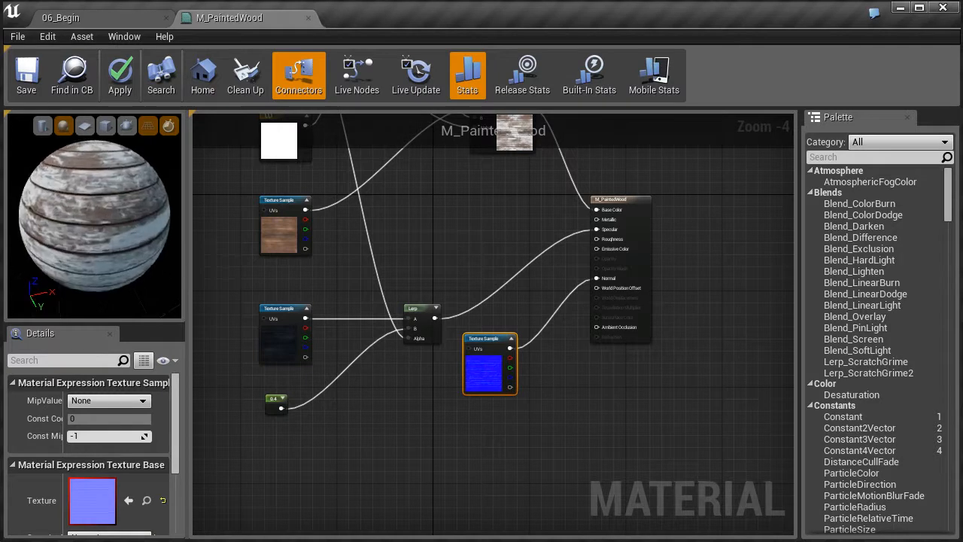
pyautogui.moveTo(113, 211); pyautogui.dragTo(107, 217, button='right')
pyautogui.moveTo(107, 217); pyautogui.dragTo(57, 206)
pyautogui.moveTo(56, 206)
pyautogui.mouseDown(button='right')
pyautogui.moveTo(56, 192)
pyautogui.moveTo(63, 219)
pyautogui.mouseUp(button='right')
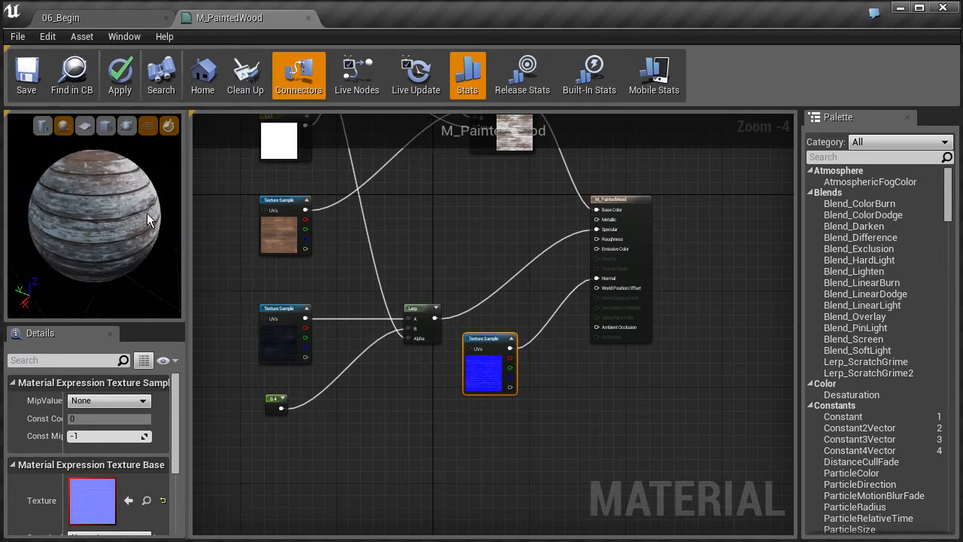
pyautogui.moveTo(337, 269); pyautogui.dragTo(418, 347, button='right')
pyautogui.scroll(-1, 406, 362)
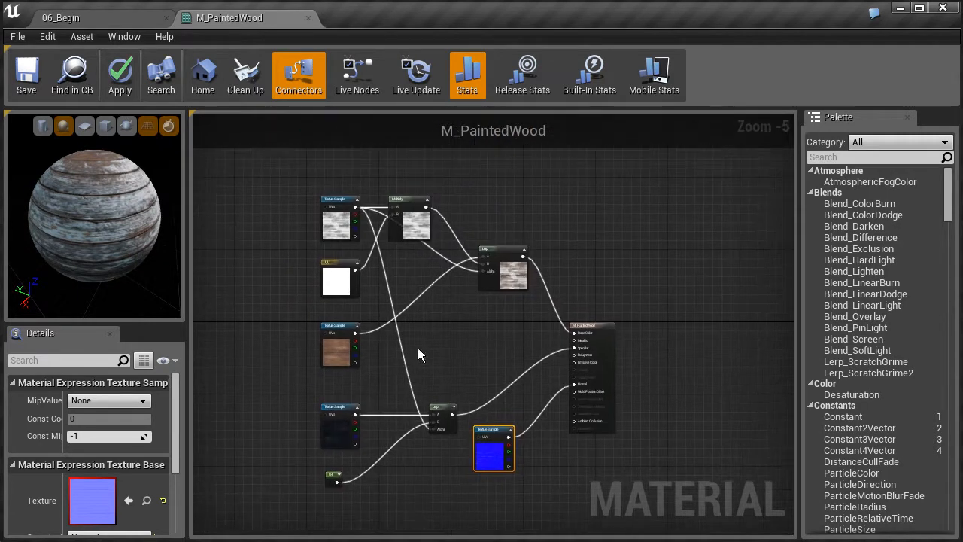
pyautogui.moveTo(136, 231); pyautogui.dragTo(156, 236)
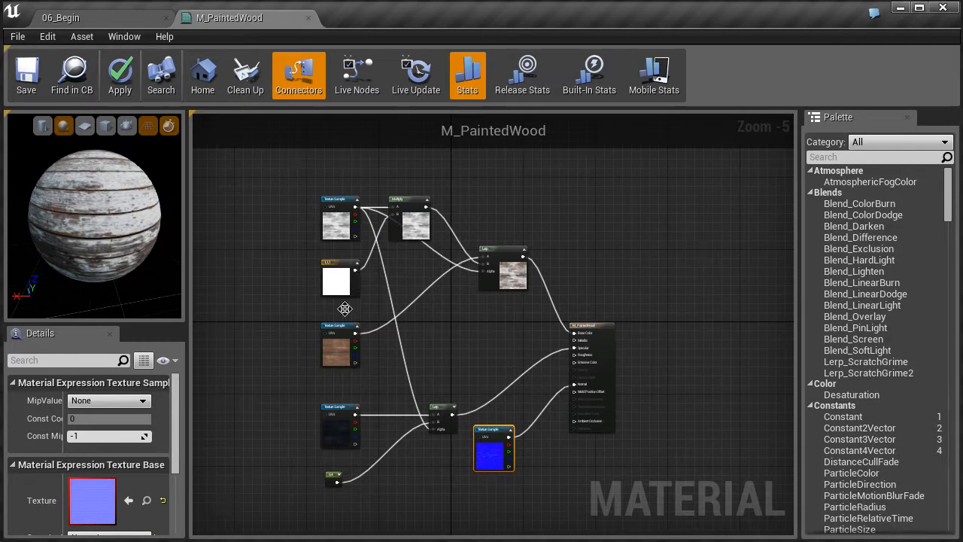
# Convert the white 1,1,1 constant feeding the Multiply node to a parameter named PaintColor
pyautogui.scroll(3, 378, 291)
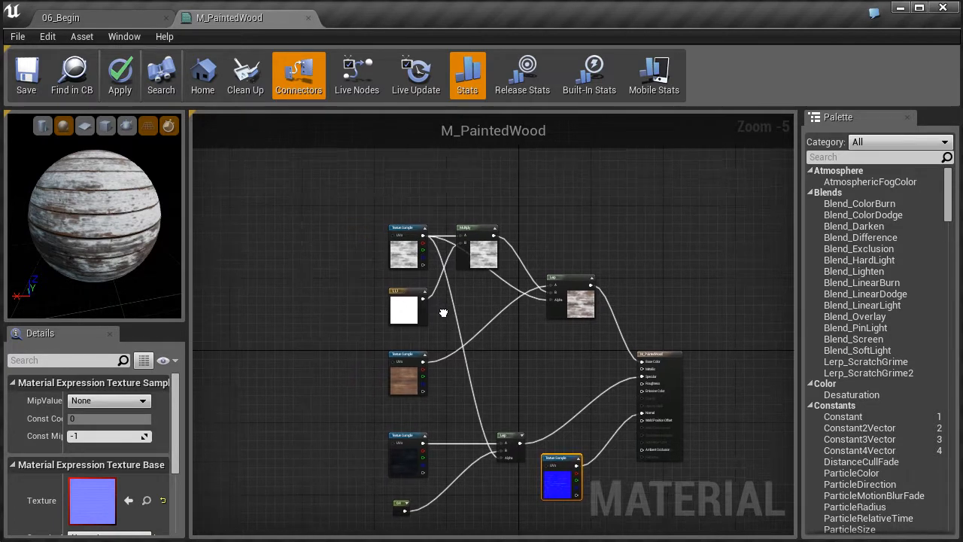
pyautogui.scroll(2, 396, 331)
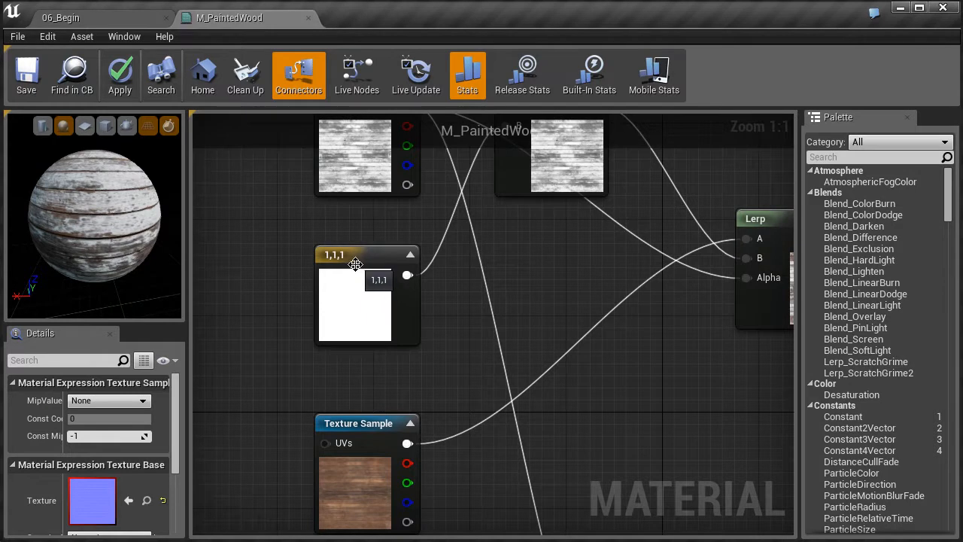
pyautogui.click(336, 286)
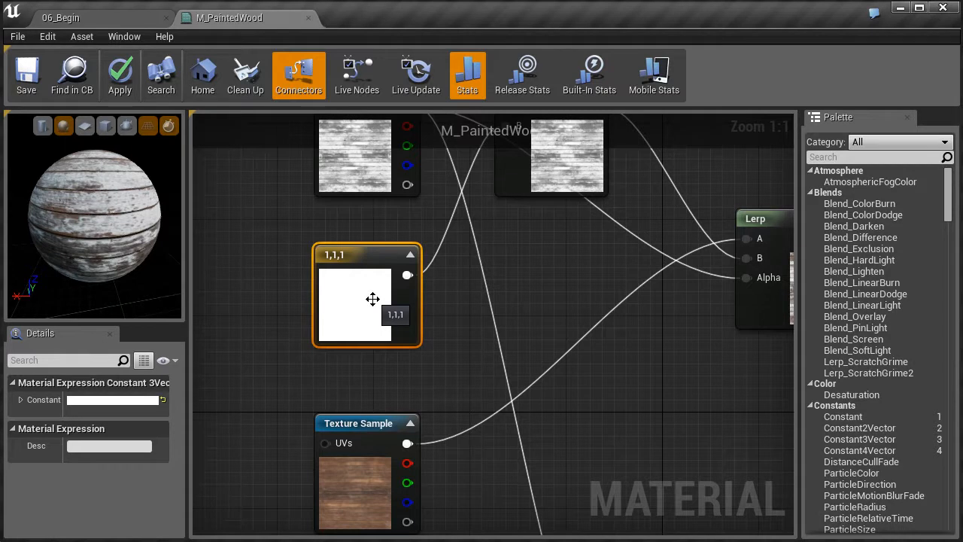
pyautogui.rightClick(357, 269)
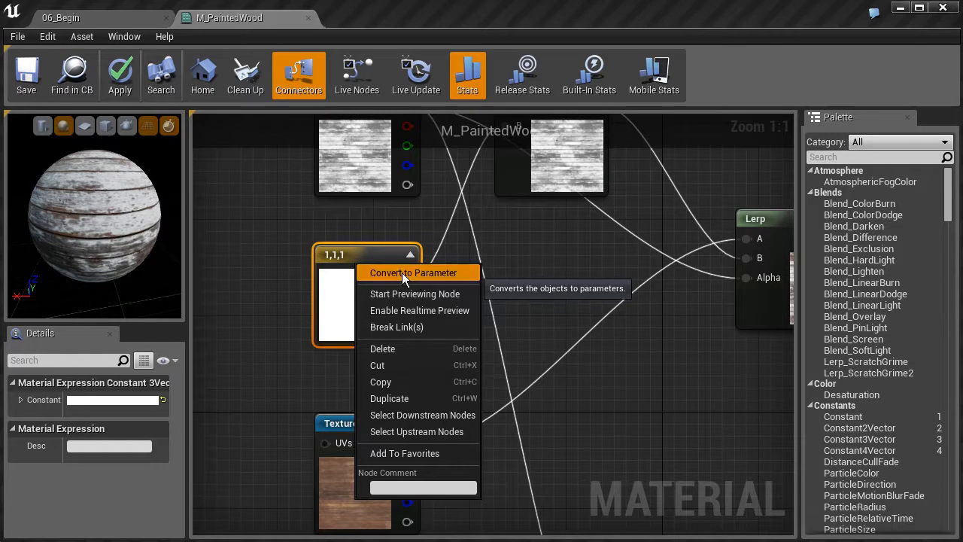
pyautogui.click(404, 272)
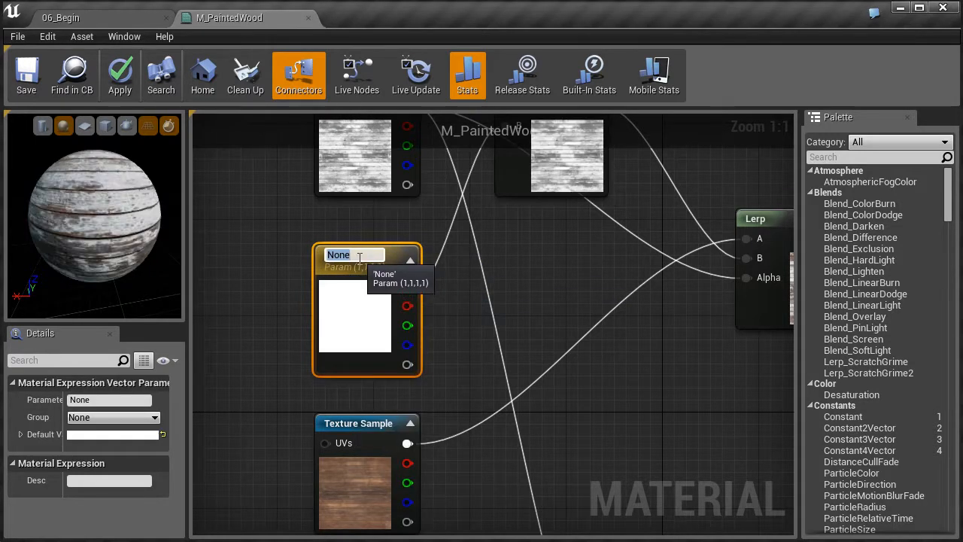
pyautogui.write('PaintColor')
pyautogui.press('Return')
# Convert the 0.4 constant feeding the specular Lerp to a parameter named PaintSpecPower
pyautogui.moveTo(346, 397); pyautogui.dragTo(339, 187, button='right')
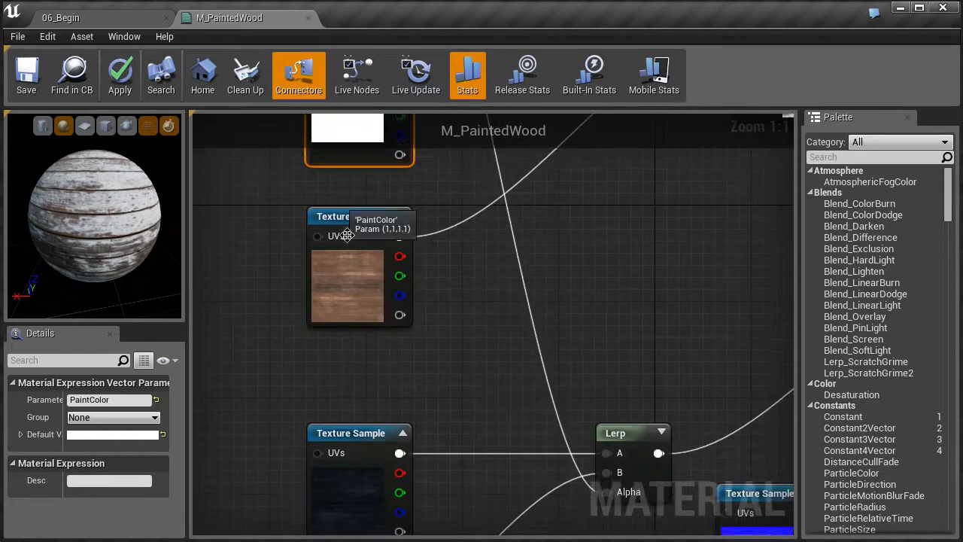
pyautogui.moveTo(386, 380); pyautogui.dragTo(386, 261, button='right')
pyautogui.scroll(-1, 407, 416)
pyautogui.moveTo(377, 482); pyautogui.dragTo(389, 368, button='right')
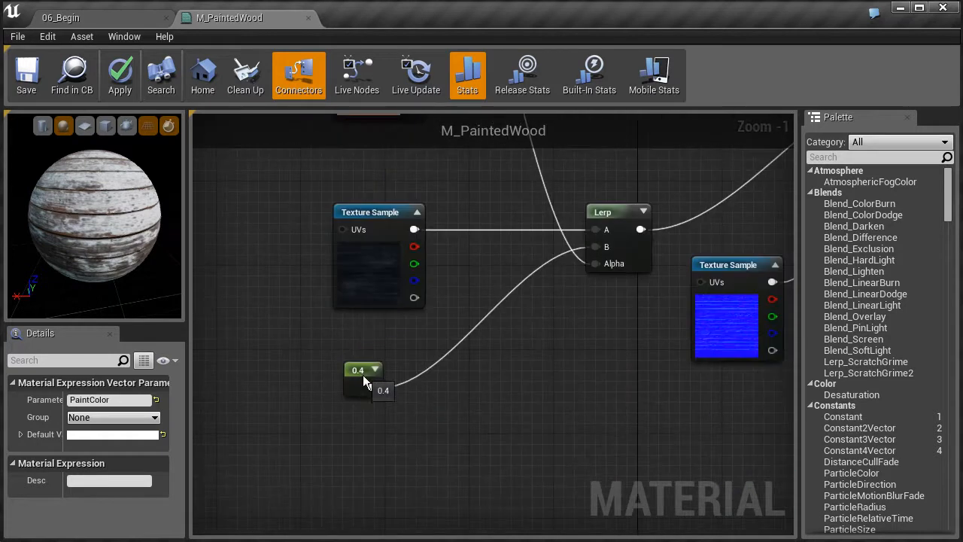
pyautogui.click(363, 375)
pyautogui.scroll(1, 364, 388)
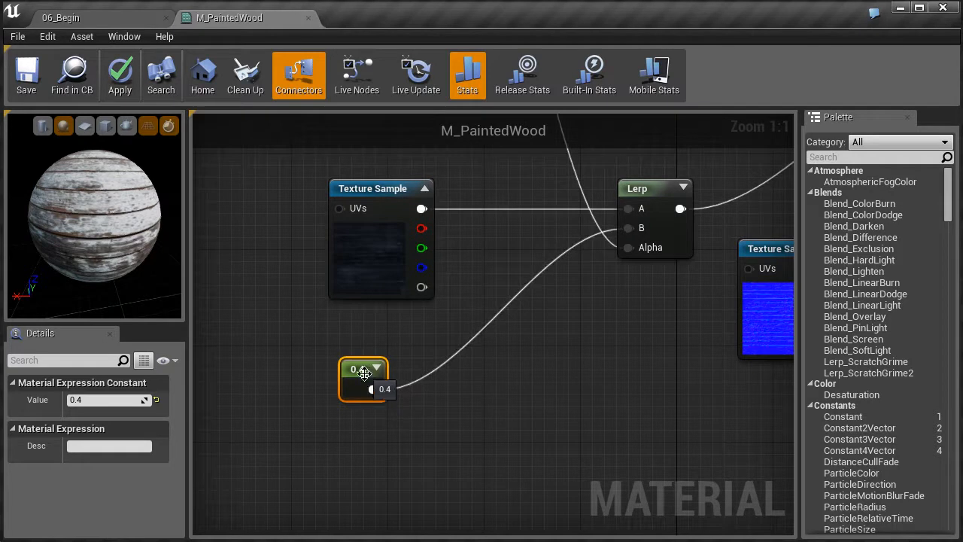
pyautogui.rightClick(364, 374)
pyautogui.click(383, 382)
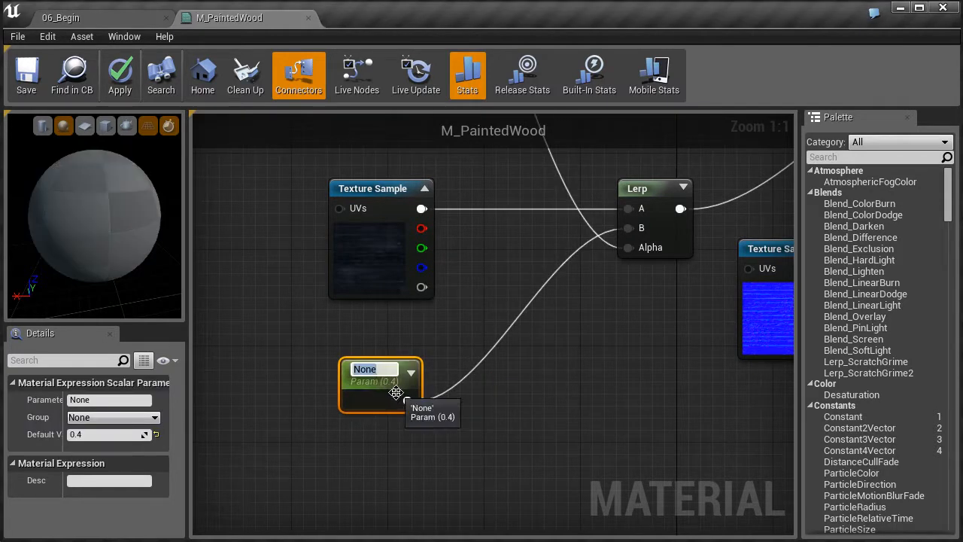
pyautogui.write('PaintSpecPower')
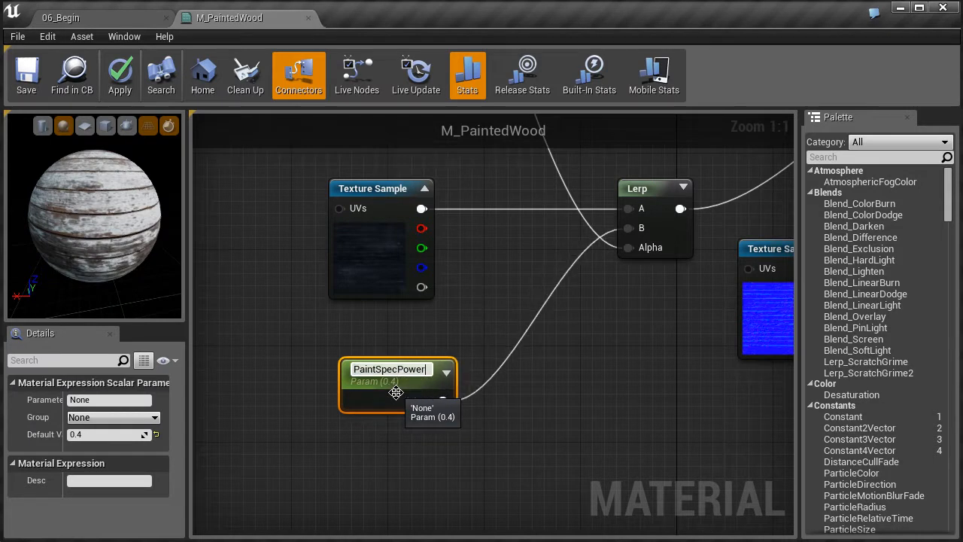
pyautogui.press('Return')
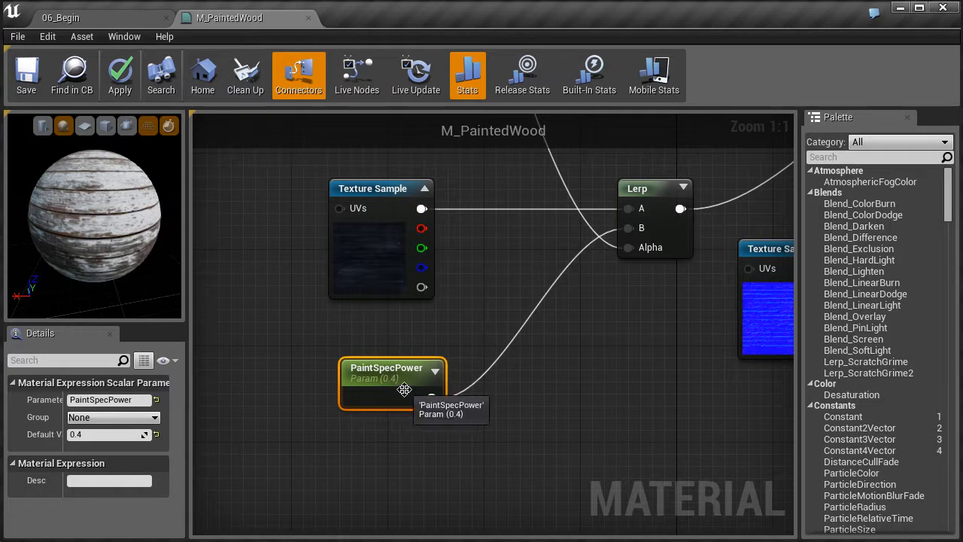
# Apply the changes to the M_PaintedWood material and save it
pyautogui.moveTo(472, 328); pyautogui.dragTo(375, 373, button='right')
pyautogui.scroll(-5, 387, 449)
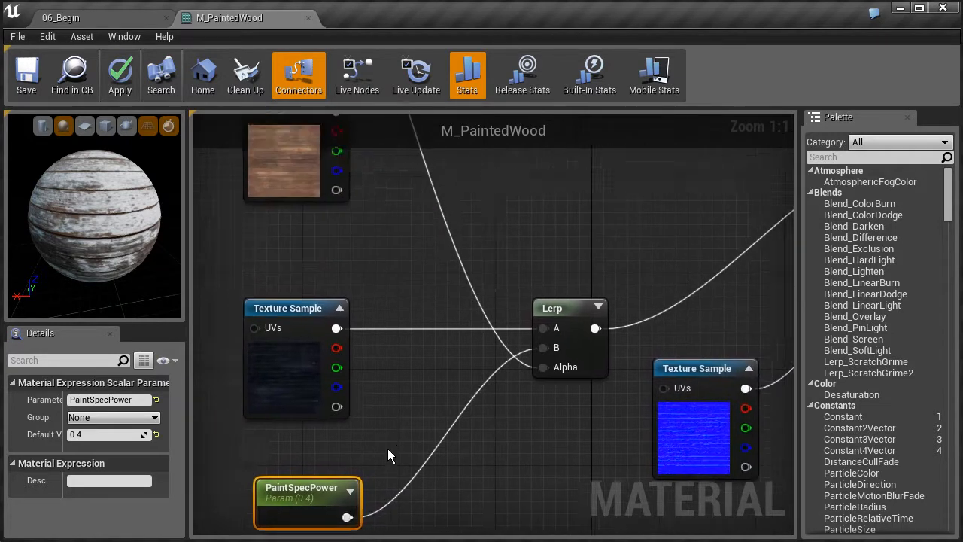
pyautogui.moveTo(429, 423); pyautogui.dragTo(390, 390, button='right')
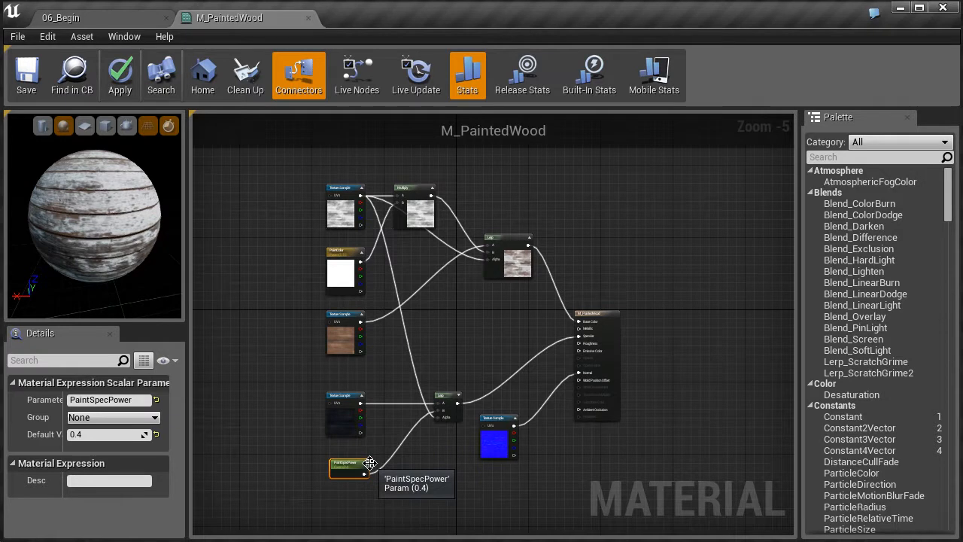
pyautogui.click(128, 83)
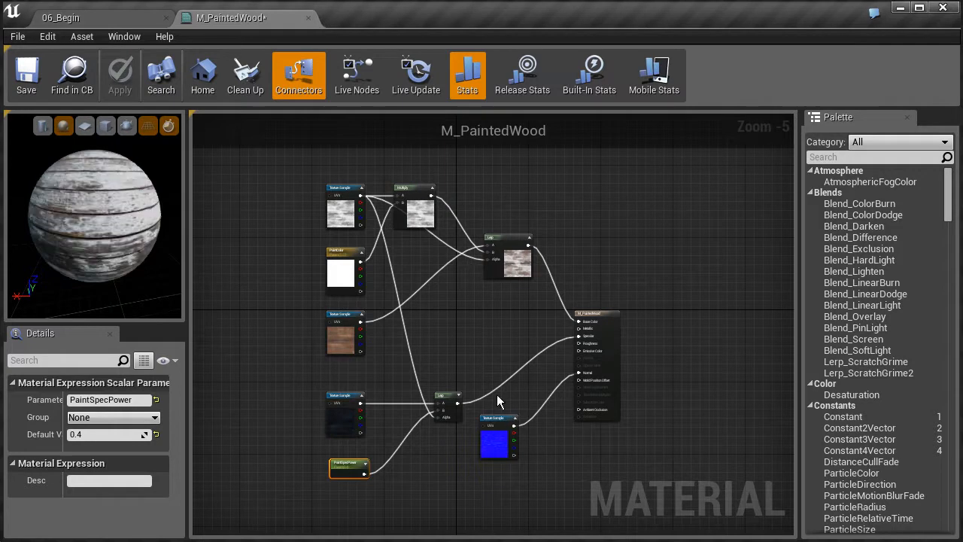
pyautogui.click(28, 79)
# Return to the 06_Begin level and open crate_mesh from the DT_Props folder for editing
pyautogui.click(120, 18)
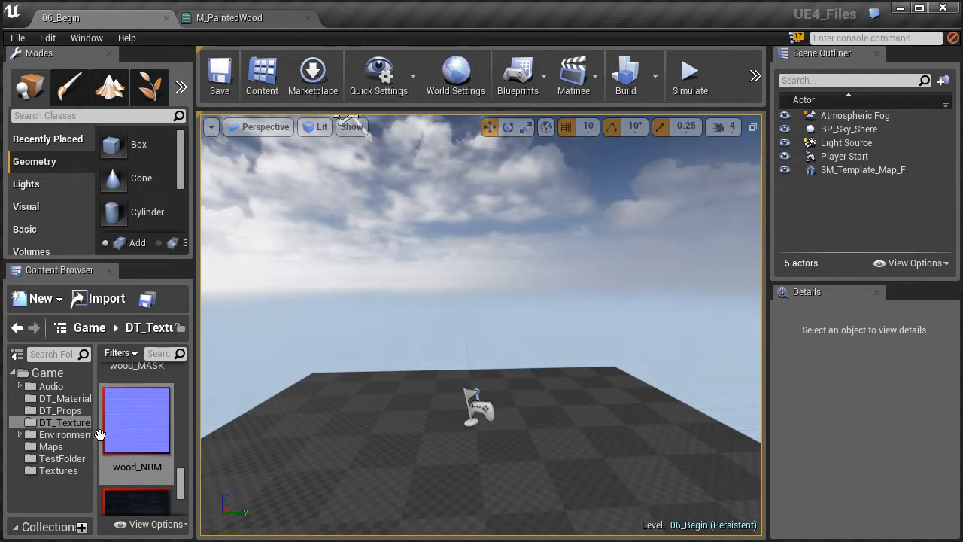
pyautogui.click(60, 411)
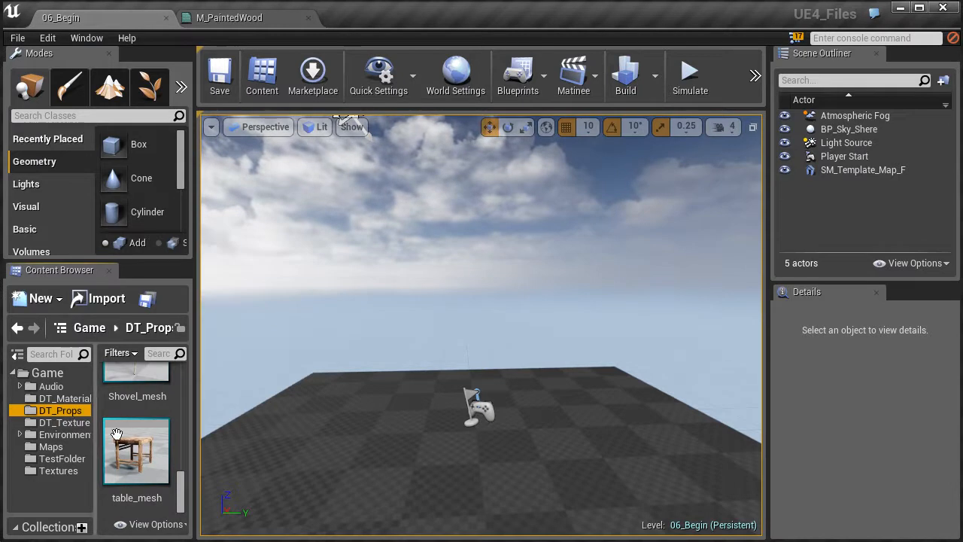
pyautogui.scroll(3, 142, 450)
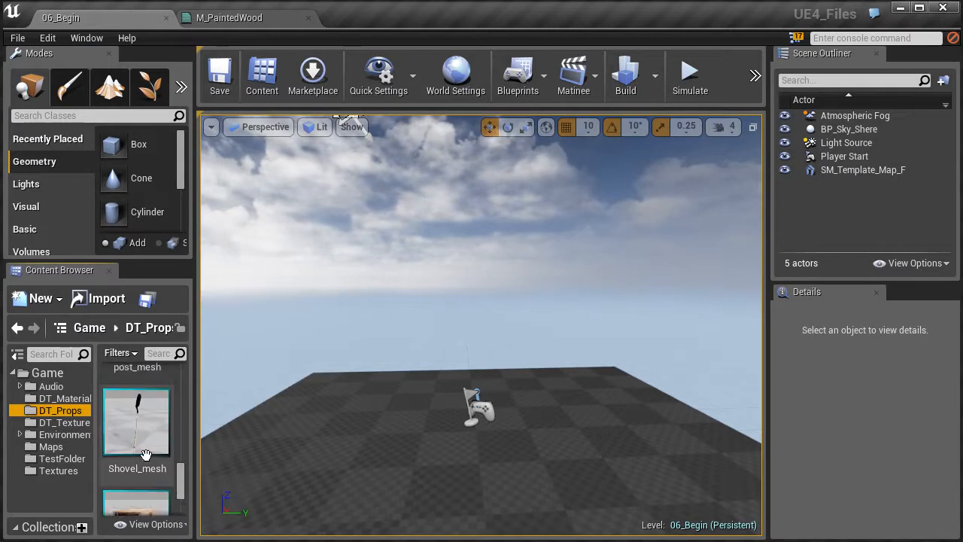
pyautogui.scroll(4, 145, 455)
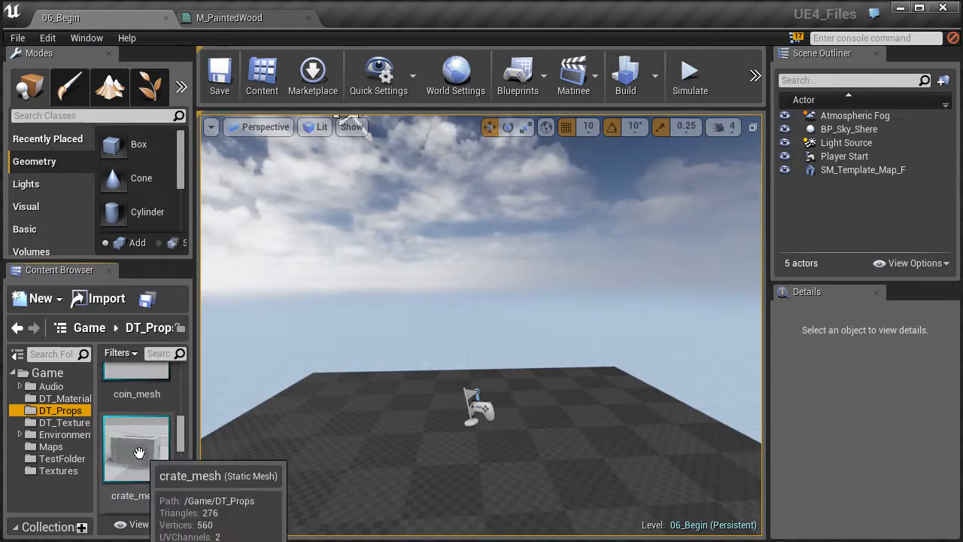
pyautogui.click(136, 430)
pyautogui.doubleClick(136, 431)
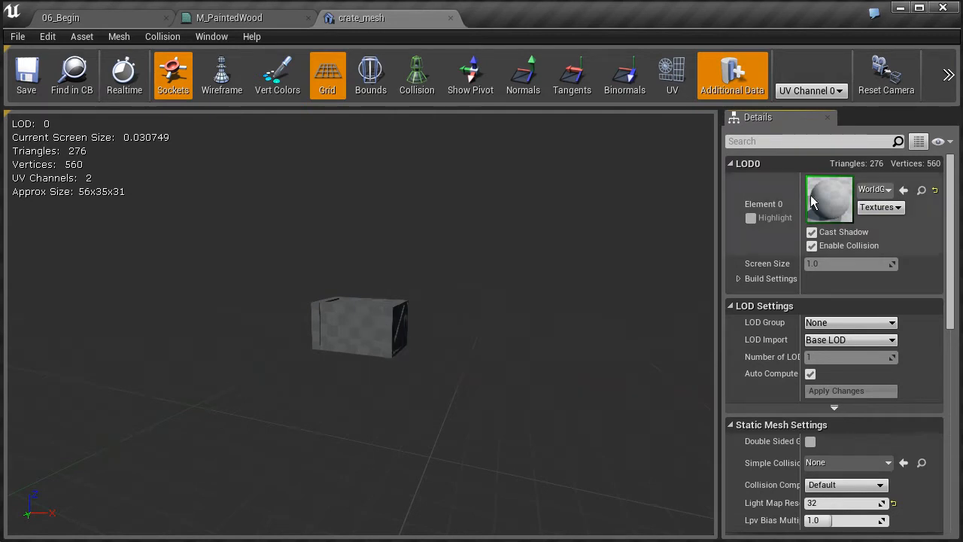
# Back in the 06_Begin level, select the M_PaintedWood material in the DT_Materials folder
pyautogui.click(132, 19)
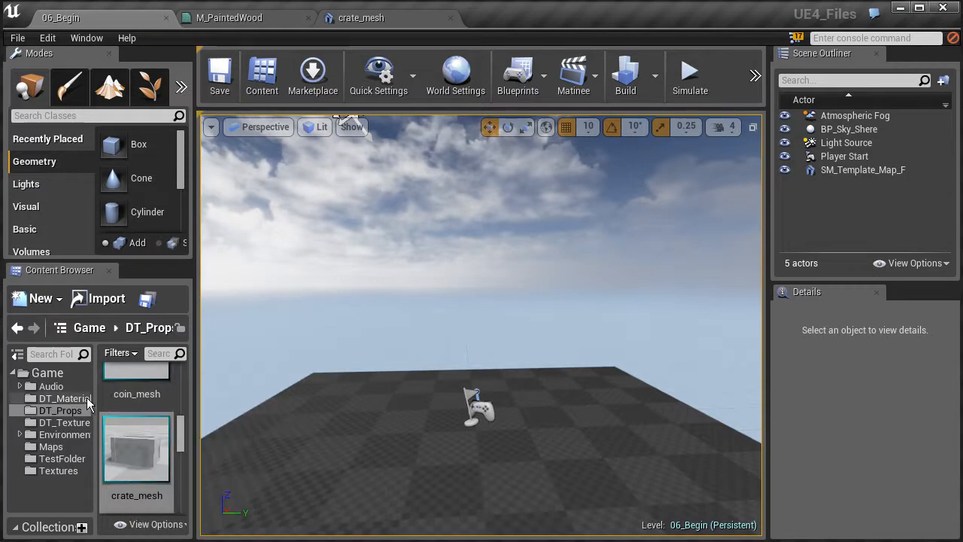
pyautogui.click(61, 398)
pyautogui.scroll(2, 138, 429)
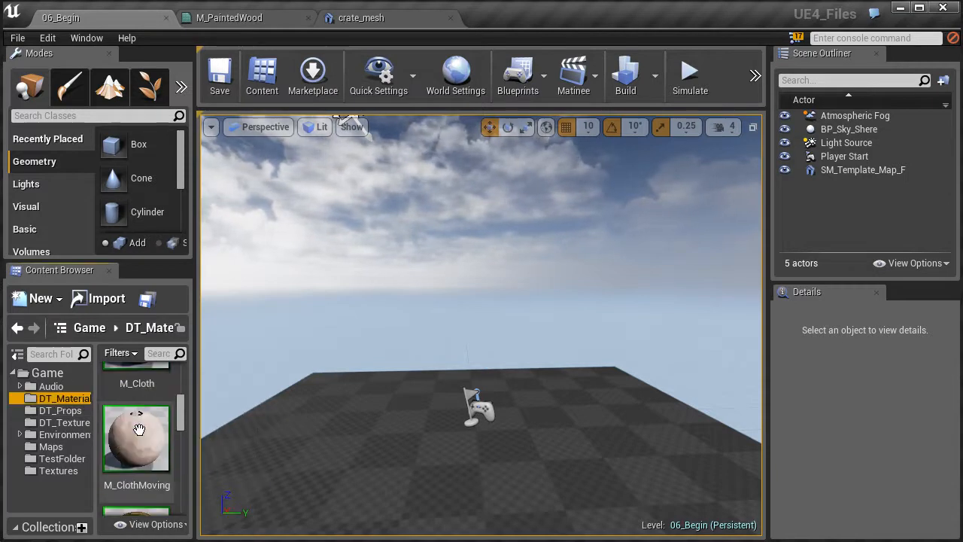
pyautogui.scroll(-2, 138, 429)
pyautogui.scroll(1, 139, 430)
pyautogui.scroll(-3, 140, 429)
pyautogui.click(141, 427)
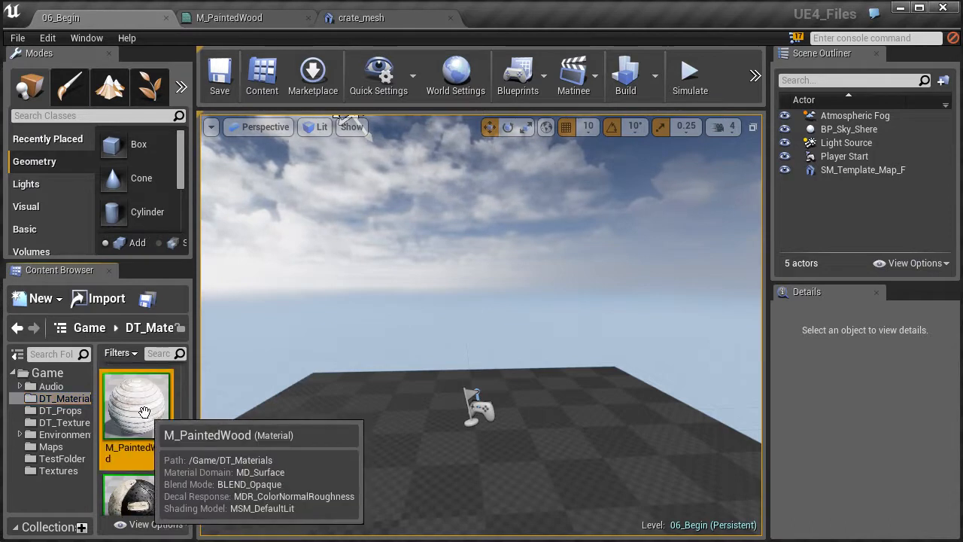
# Assign the selected M_PaintedWood material to Element 0 of crate_mesh, inspect the crate up close and save the mesh
pyautogui.click(357, 22)
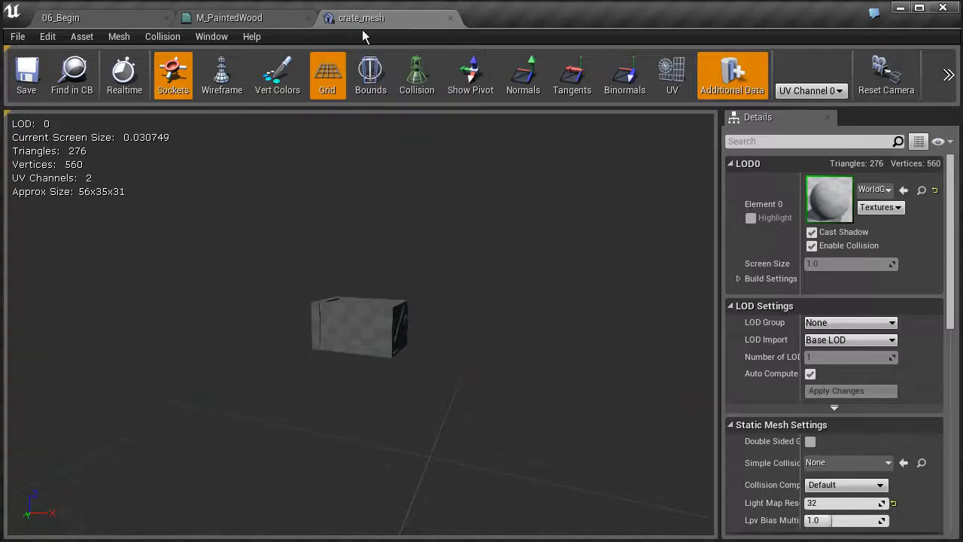
pyautogui.click(905, 191)
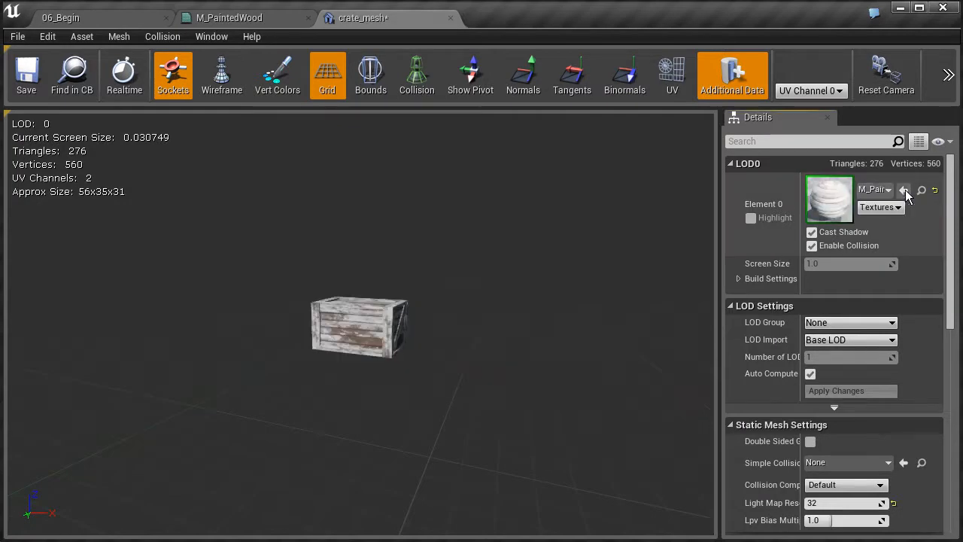
pyautogui.moveTo(361, 323); pyautogui.dragTo(403, 332, button='right')
pyautogui.scroll(5, 360, 314)
pyautogui.scroll(-2, 361, 310)
pyautogui.moveTo(366, 287); pyautogui.dragTo(366, 323, button='right')
pyautogui.moveTo(332, 300); pyautogui.dragTo(332, 259, button='middle')
pyautogui.moveTo(333, 259)
pyautogui.mouseDown()
pyautogui.moveTo(336, 282)
pyautogui.moveTo(332, 257)
pyautogui.mouseUp()
pyautogui.click(26, 76)
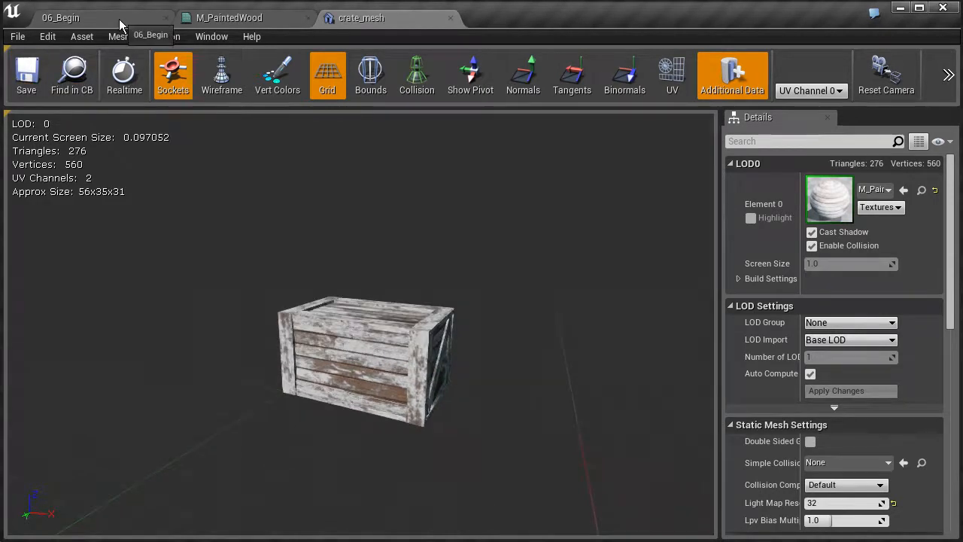
# Place crate_mesh from the DT_Props folder on the floor of the 06_Begin level and view it up close
pyautogui.click(120, 19)
pyautogui.click(74, 410)
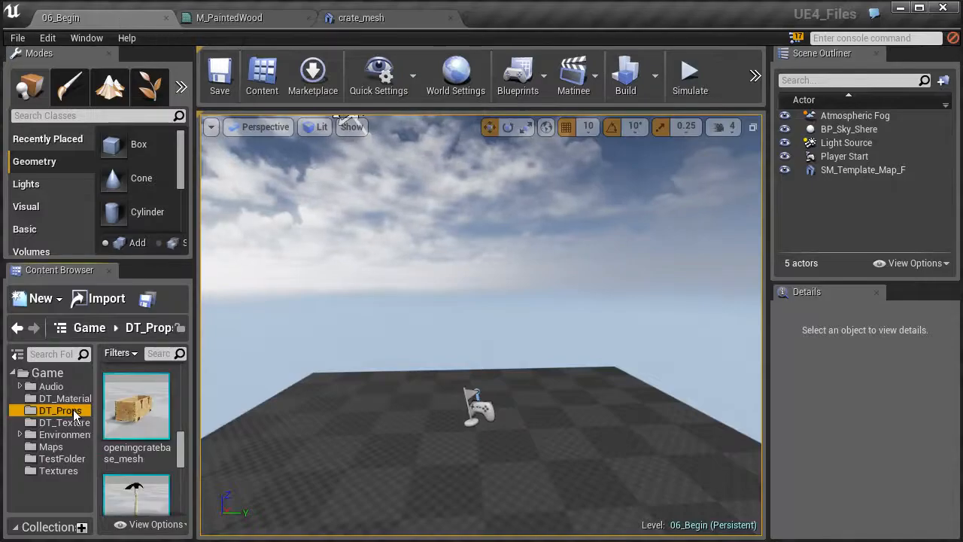
pyautogui.scroll(1, 147, 459)
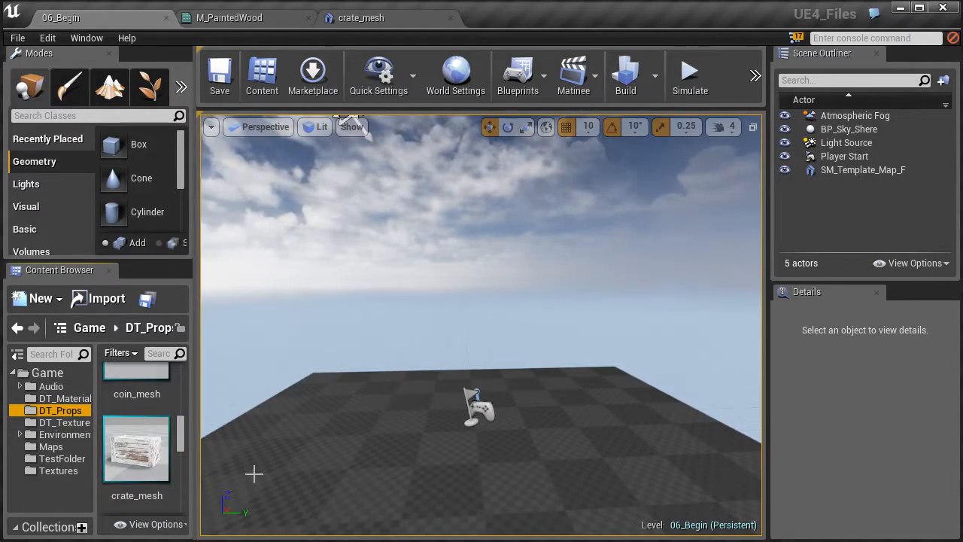
pyautogui.moveTo(138, 448); pyautogui.dragTo(459, 452)
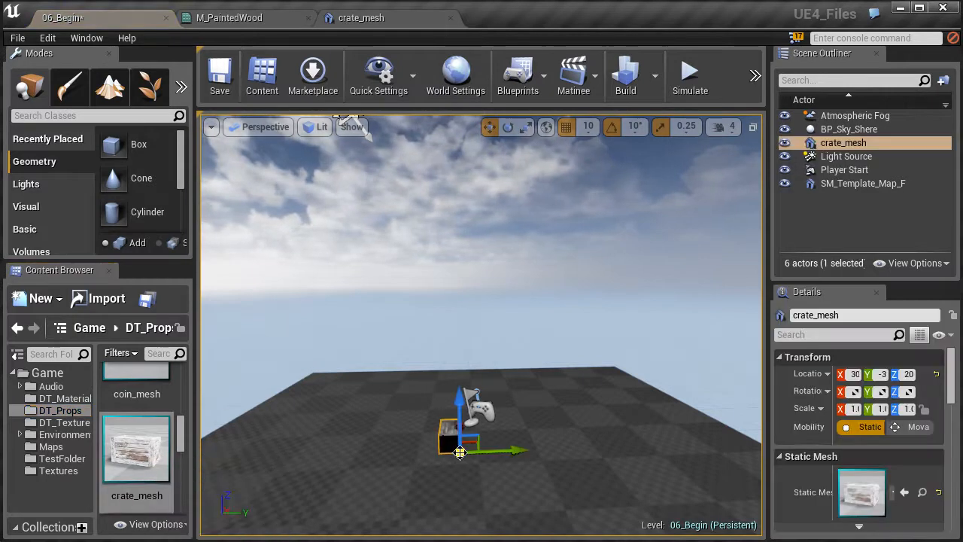
pyautogui.moveTo(430, 418); pyautogui.dragTo(411, 442)
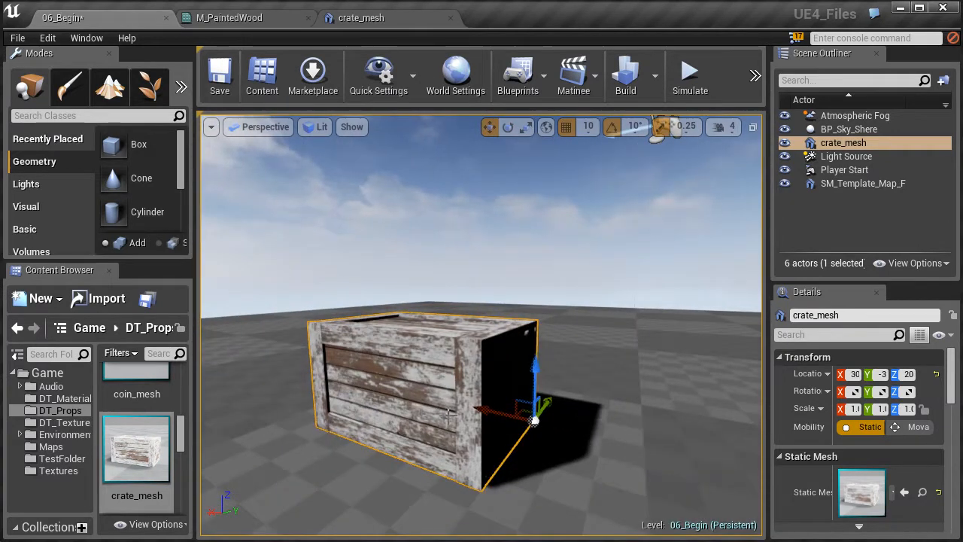
# Create a material instance from M_PaintedWood in the DT_Materials folder, keeping the default name
pyautogui.click(68, 398)
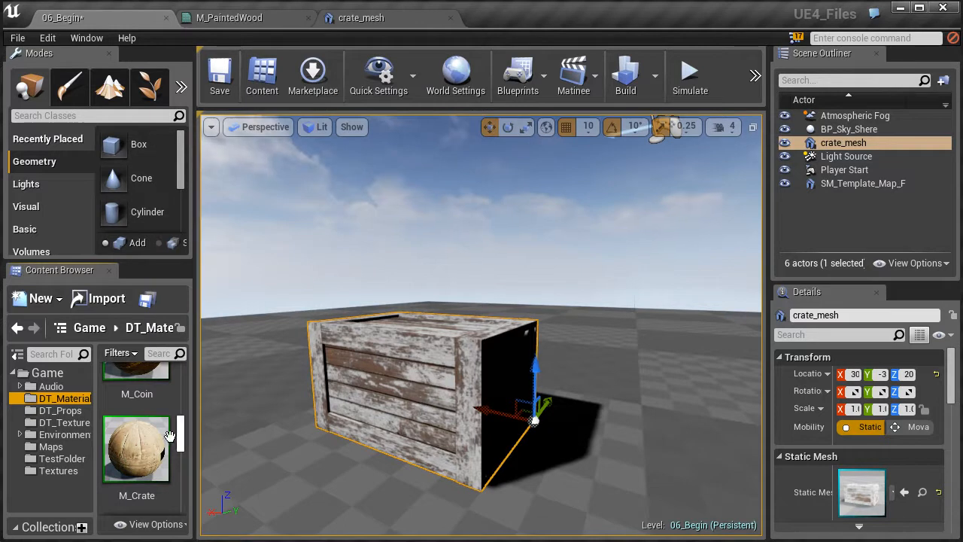
pyautogui.moveTo(182, 434)
pyautogui.mouseDown()
pyautogui.moveTo(190, 382)
pyautogui.moveTo(179, 512)
pyautogui.moveTo(180, 448)
pyautogui.mouseUp()
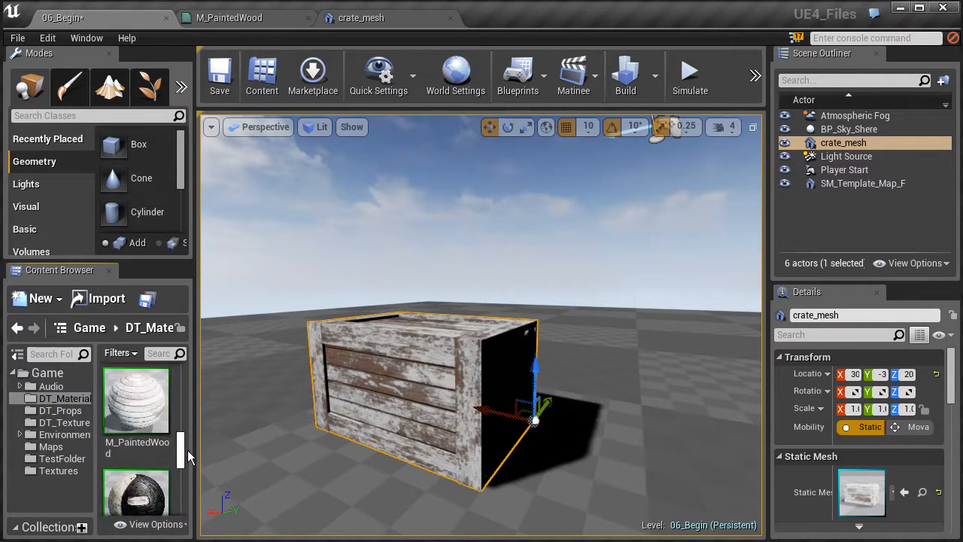
pyautogui.rightClick(133, 426)
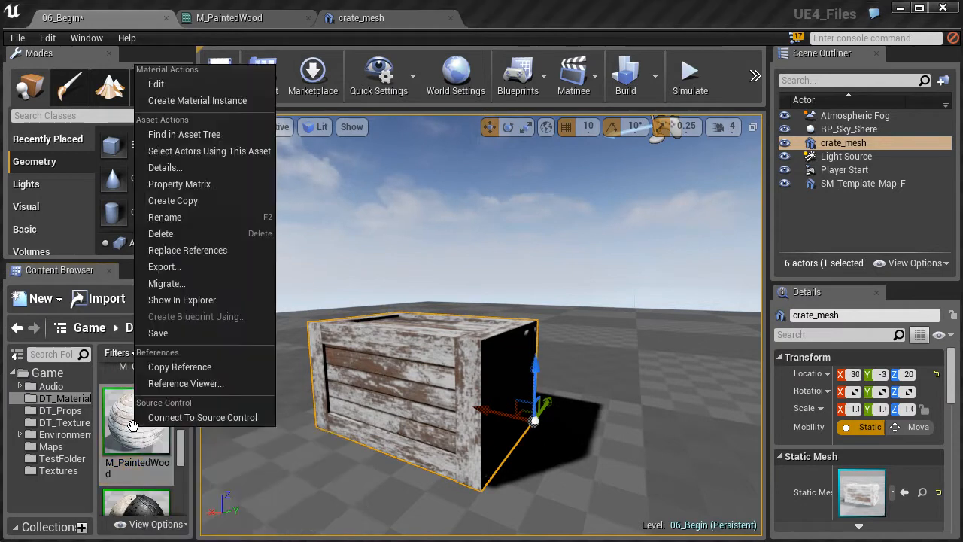
pyautogui.click(193, 98)
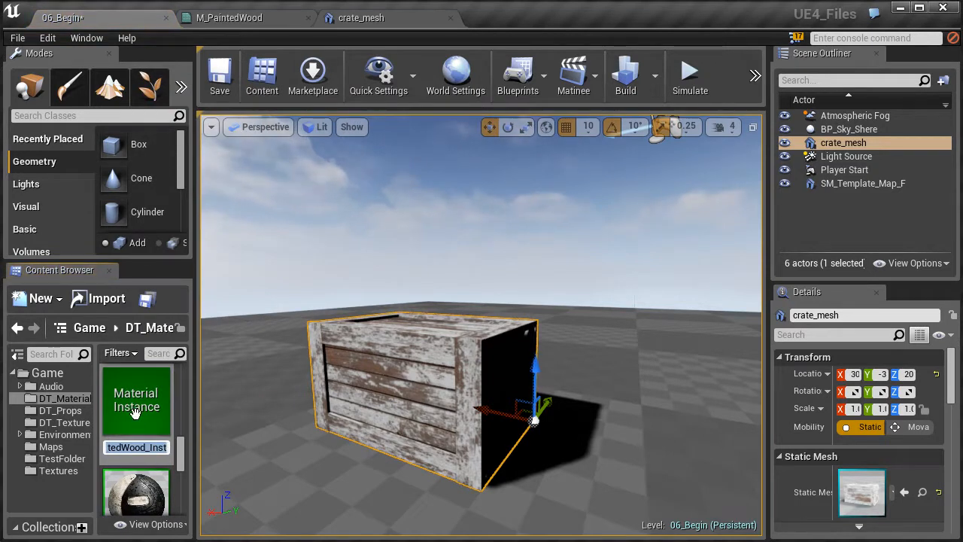
pyautogui.press('Return')
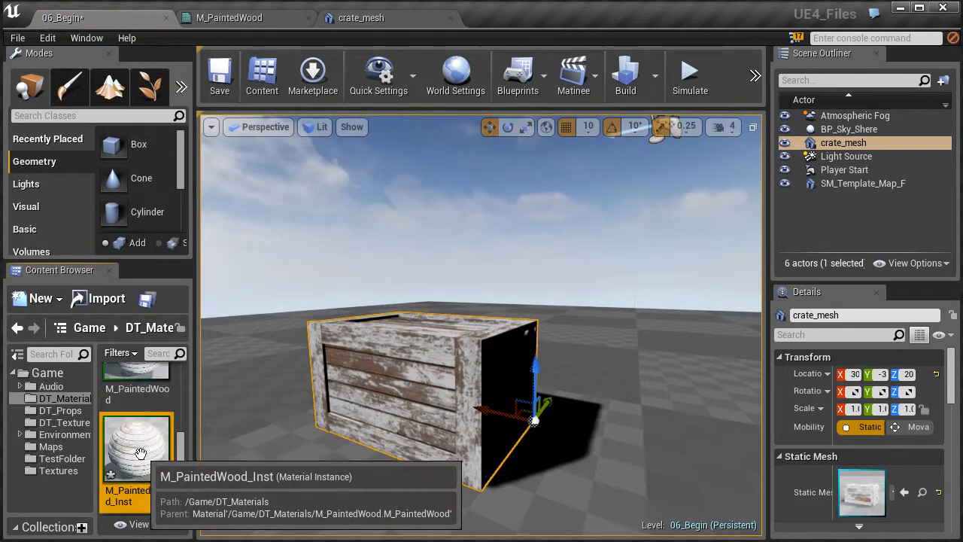
pyautogui.scroll(1, 143, 458)
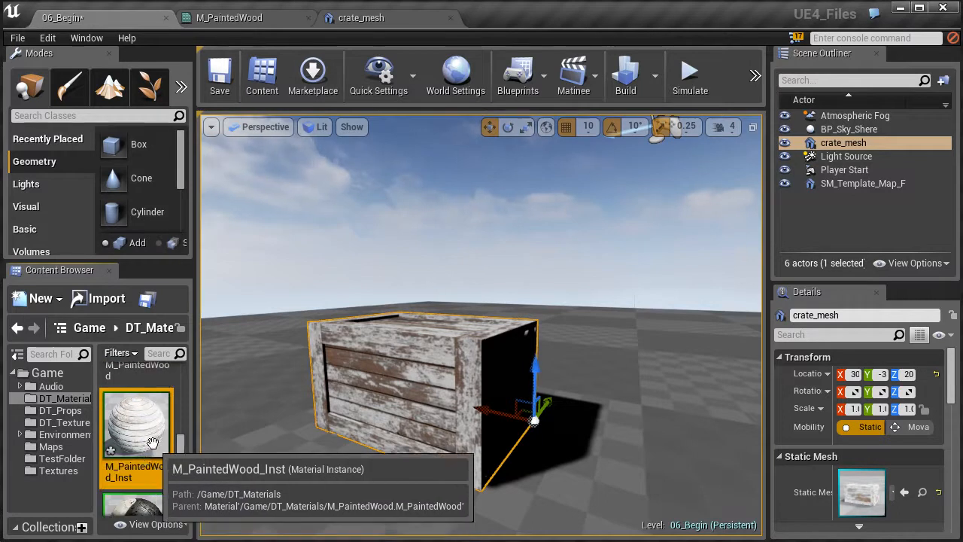
pyautogui.scroll(-1, 132, 409)
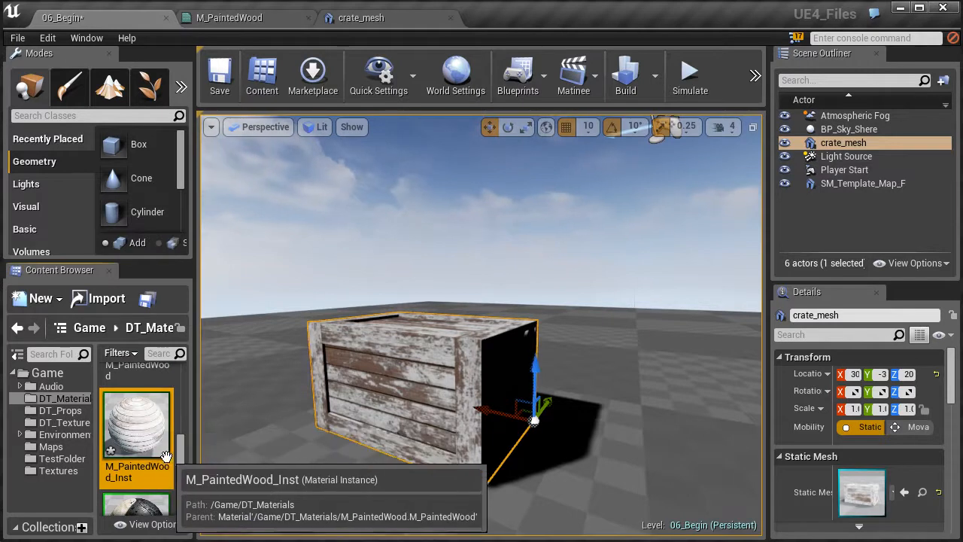
# Open the M_PaintedWood_Inst material instance for editing and show its whole preview sphere
pyautogui.doubleClick(138, 422)
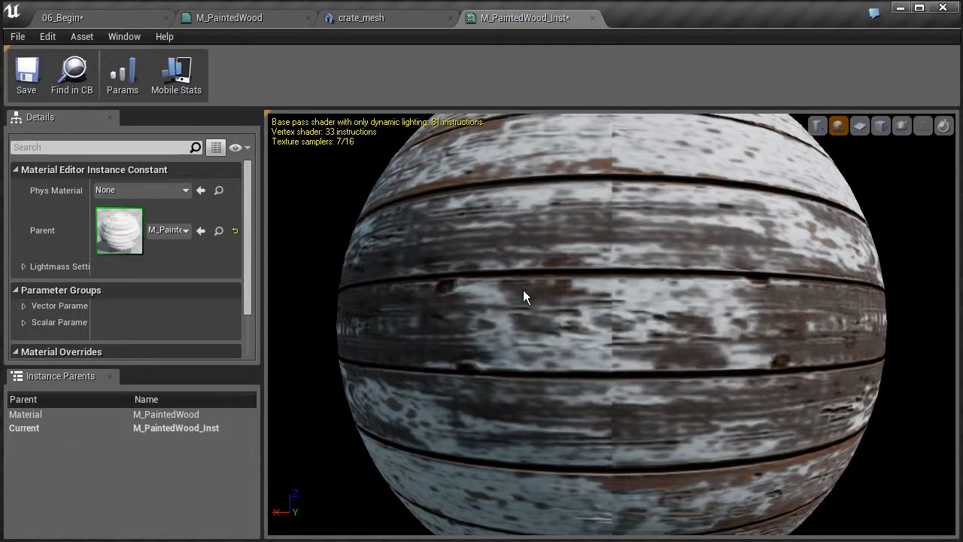
pyautogui.scroll(-3, 523, 291)
pyautogui.scroll(1, 523, 291)
pyautogui.moveTo(625, 266); pyautogui.dragTo(560, 372)
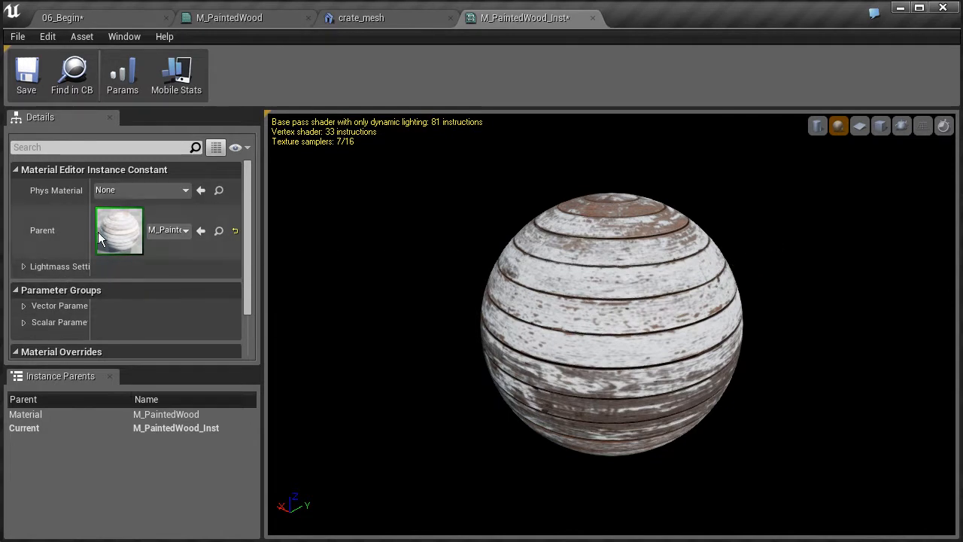
# Override the PaintColor vector parameter with a dark, muted red and save the material instance
pyautogui.click(24, 306)
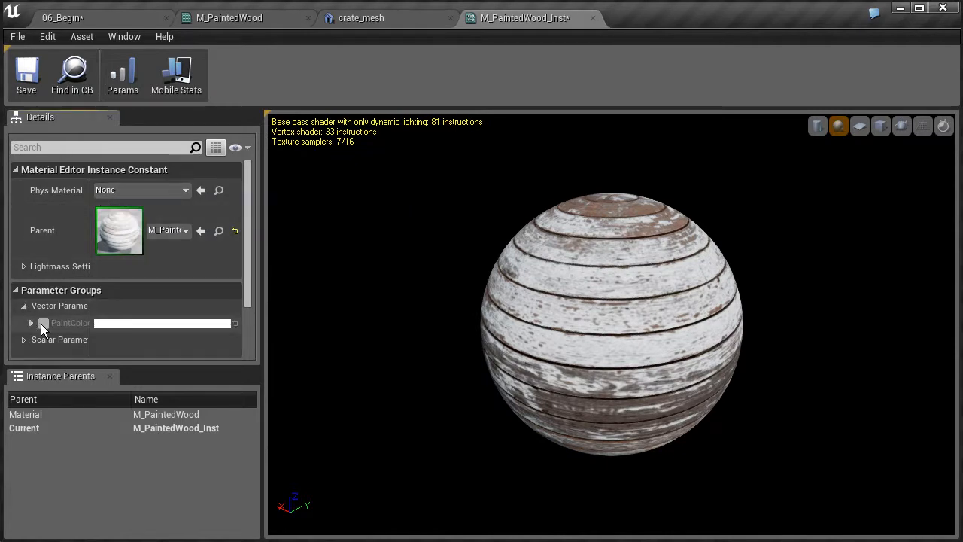
pyautogui.click(43, 323)
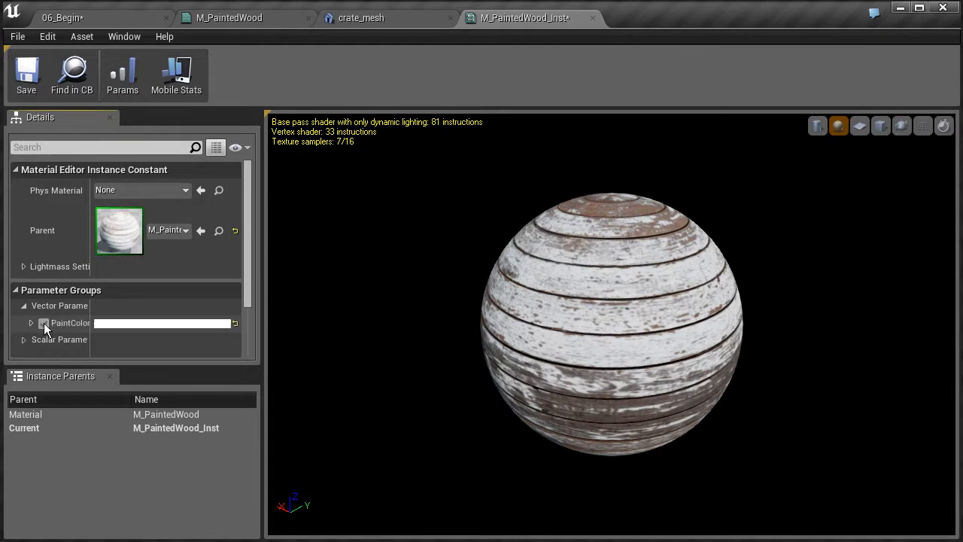
pyautogui.click(117, 324)
pyautogui.moveTo(227, 409); pyautogui.dragTo(289, 427)
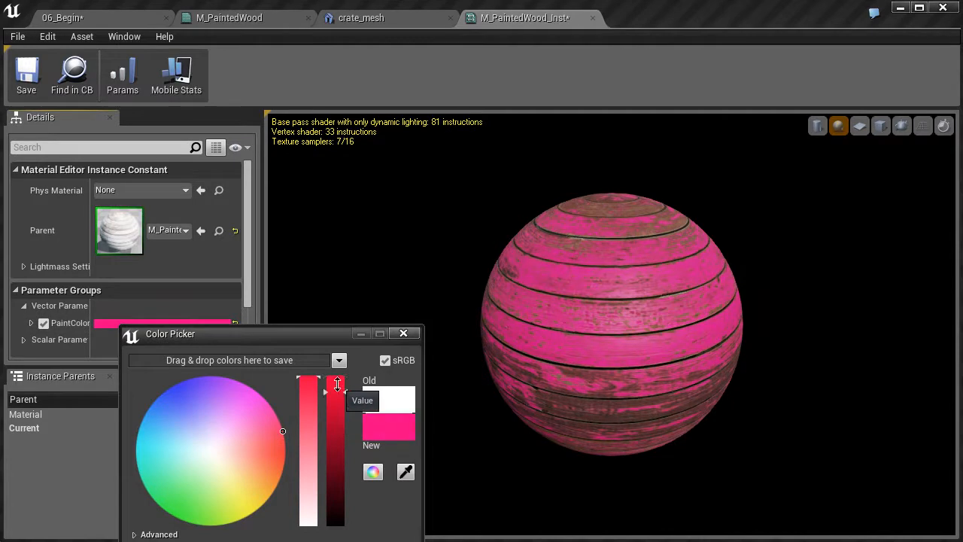
pyautogui.moveTo(299, 446)
pyautogui.mouseDown()
pyautogui.moveTo(310, 416)
pyautogui.moveTo(311, 435)
pyautogui.moveTo(311, 423)
pyautogui.moveTo(337, 464)
pyautogui.moveTo(335, 505)
pyautogui.mouseUp()
pyautogui.moveTo(312, 422); pyautogui.dragTo(314, 398)
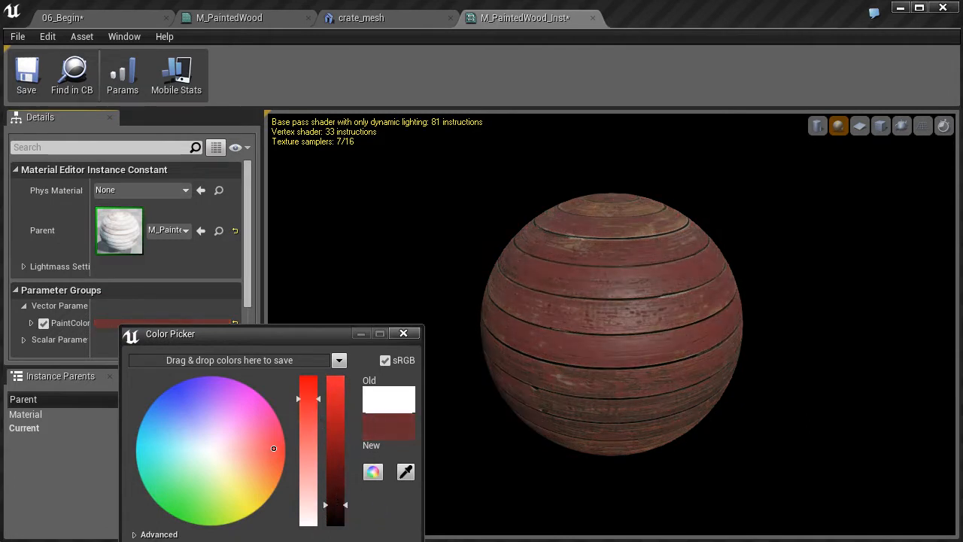
pyautogui.click(331, 541)
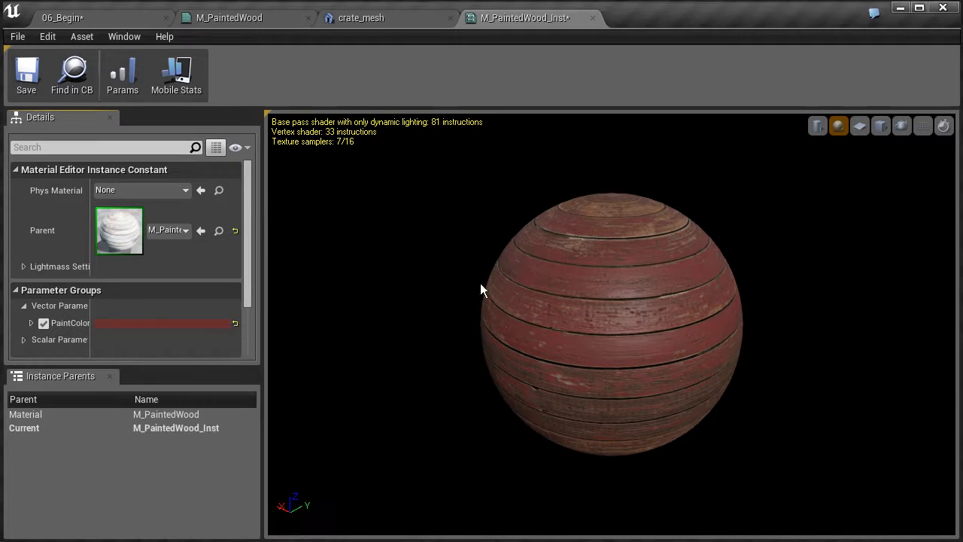
pyautogui.click(27, 73)
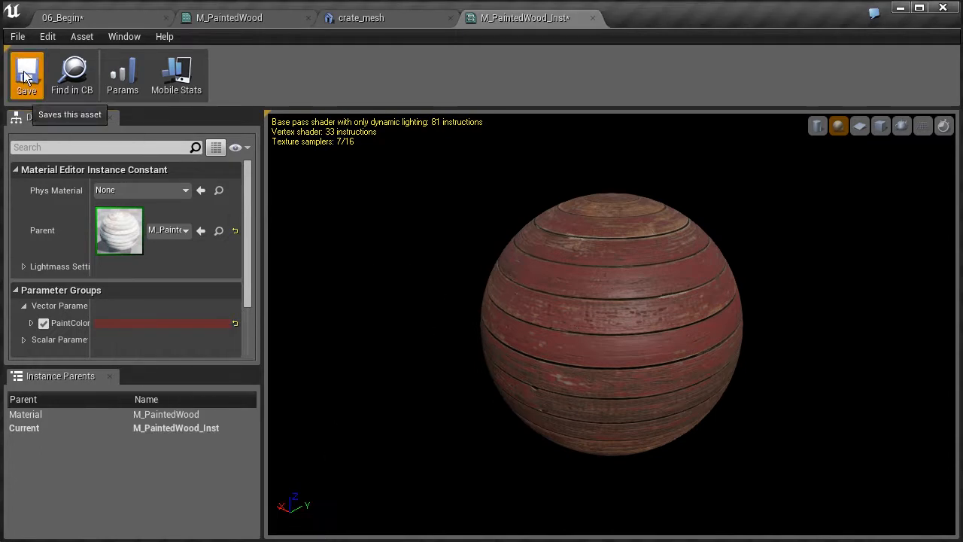
# Return to the 06_Begin level and apply M_PaintedWood_Inst to the placed crate
pyautogui.click(389, 18)
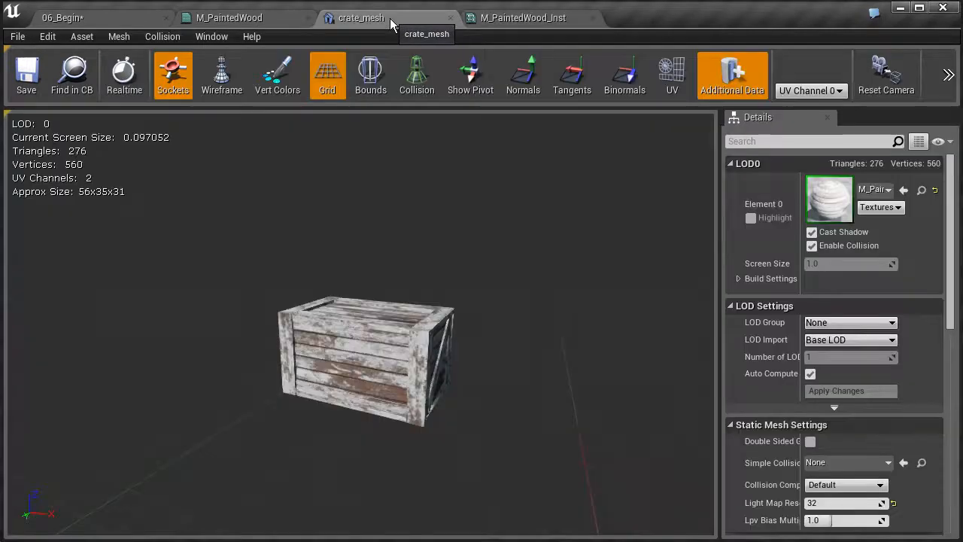
pyautogui.click(66, 20)
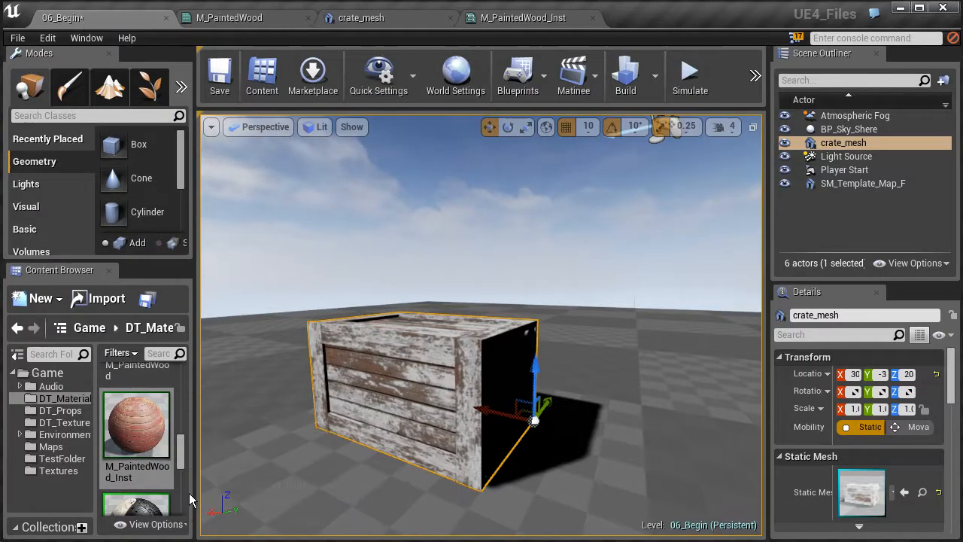
pyautogui.moveTo(134, 430)
pyautogui.mouseDown()
pyautogui.moveTo(357, 393)
pyautogui.moveTo(393, 376)
pyautogui.mouseUp()
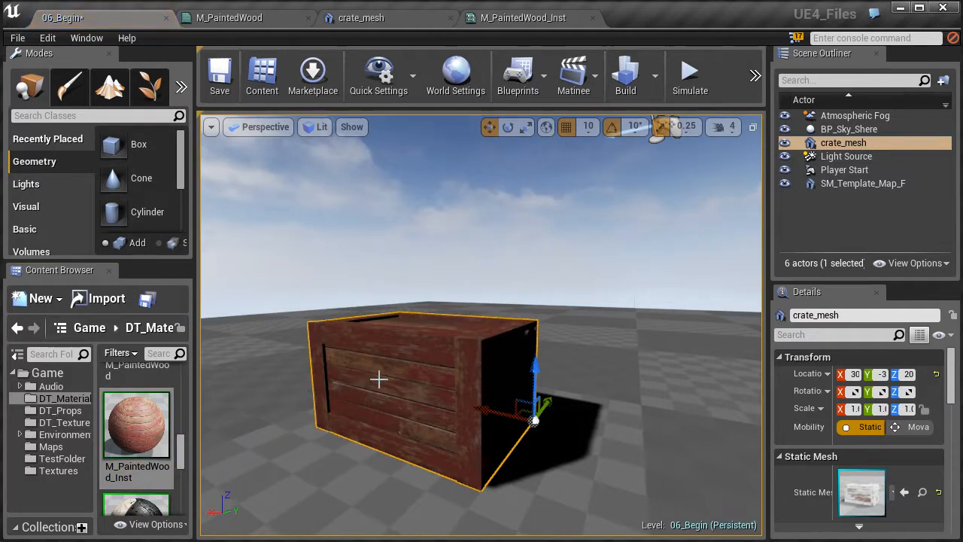
pyautogui.scroll(1, 113, 431)
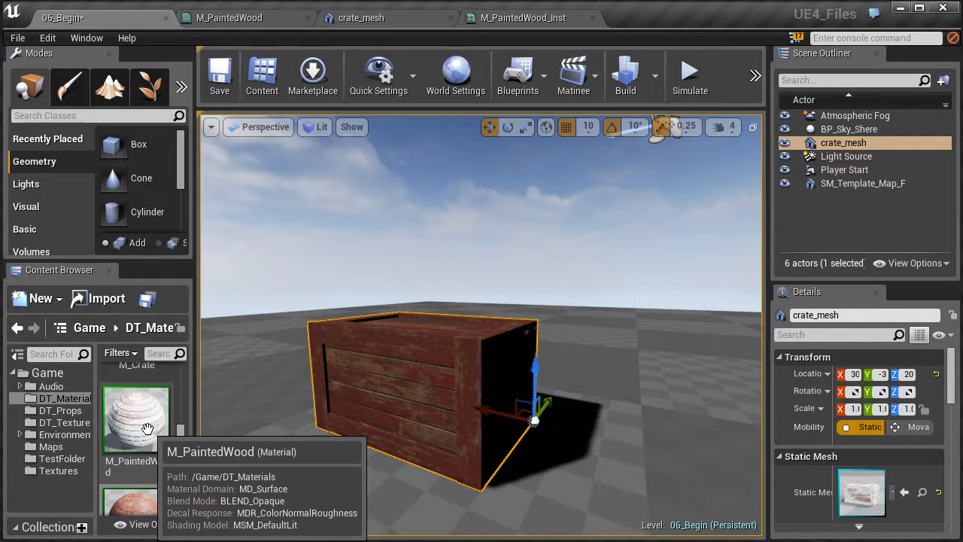
pyautogui.scroll(-1, 147, 432)
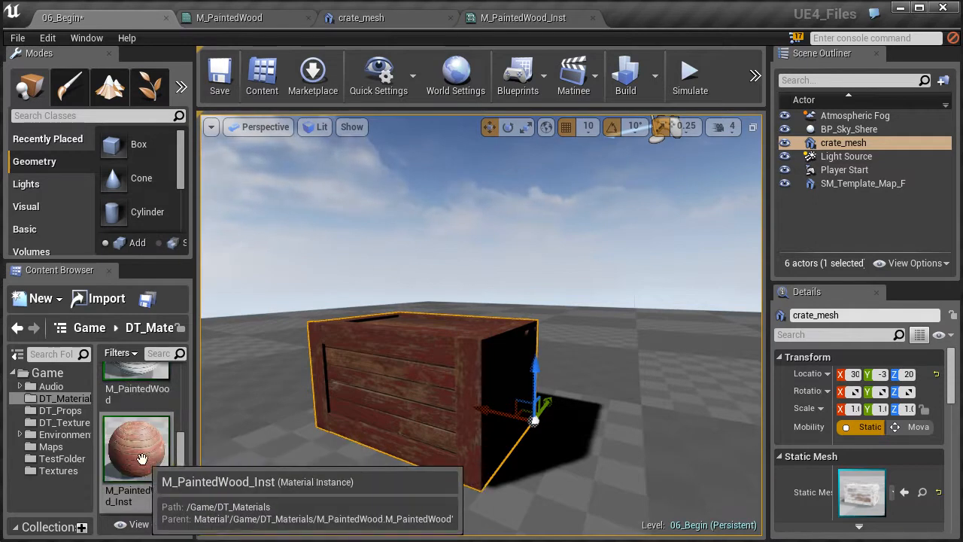
pyautogui.scroll(1, 147, 444)
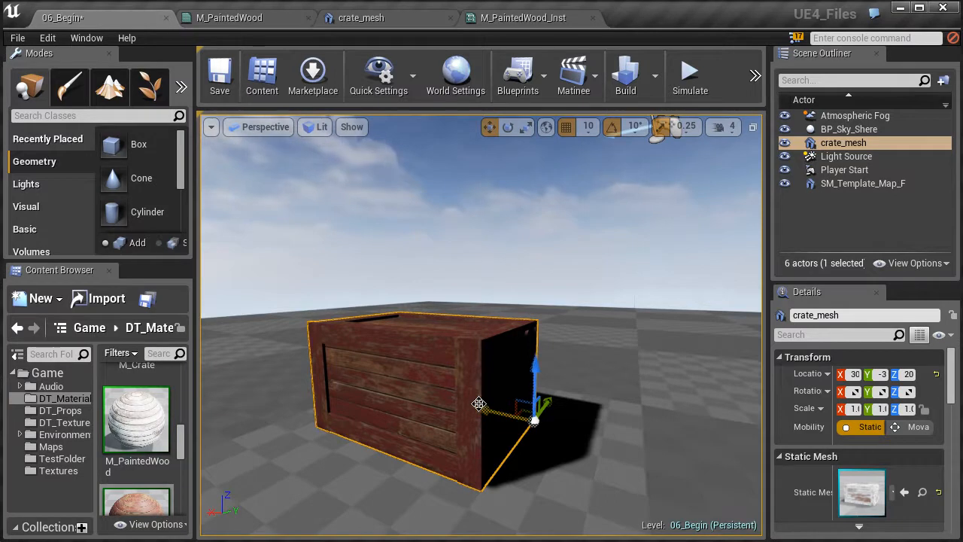
pyautogui.moveTo(489, 347); pyautogui.dragTo(500, 391, button='right')
pyautogui.moveTo(331, 351)
pyautogui.mouseDown()
pyautogui.moveTo(337, 312)
pyautogui.moveTo(316, 282)
pyautogui.moveTo(331, 351)
pyautogui.mouseUp()
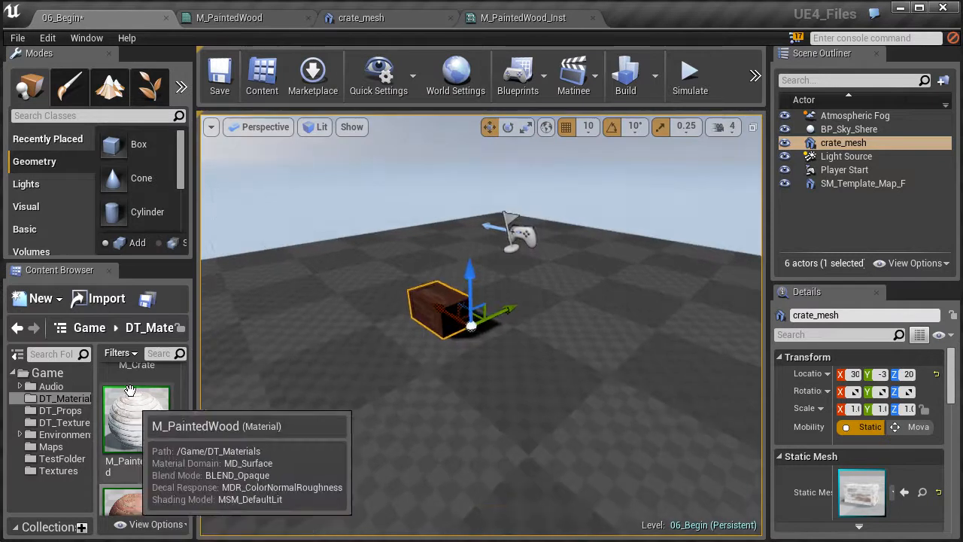